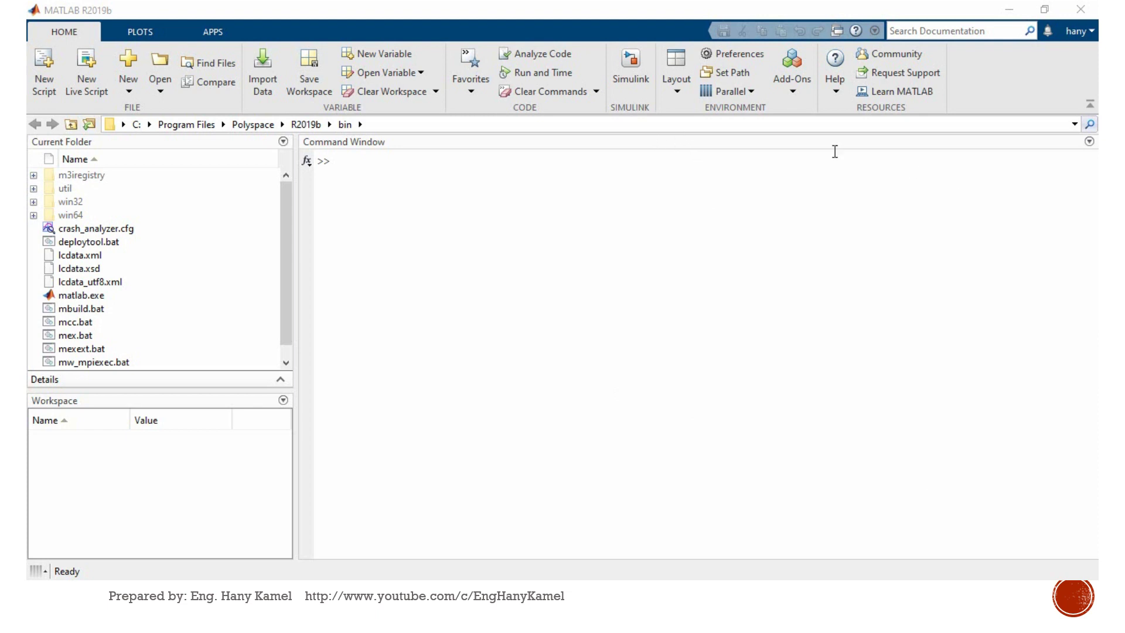
Launch Simulink and create a new blank model from the Start Page
click(647, 73)
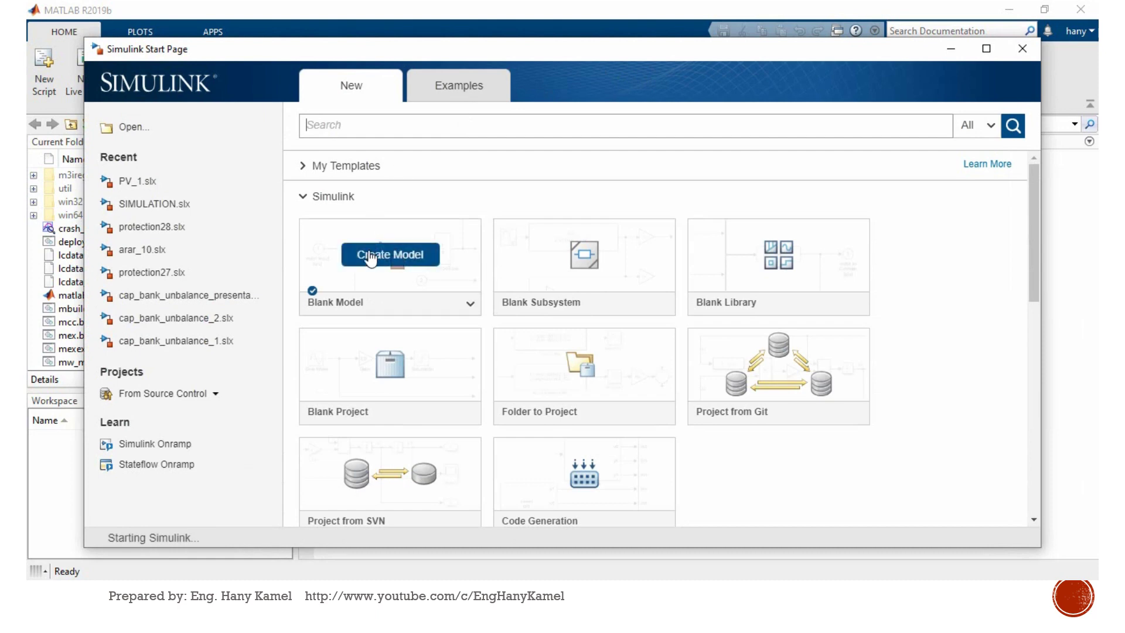
click(374, 272)
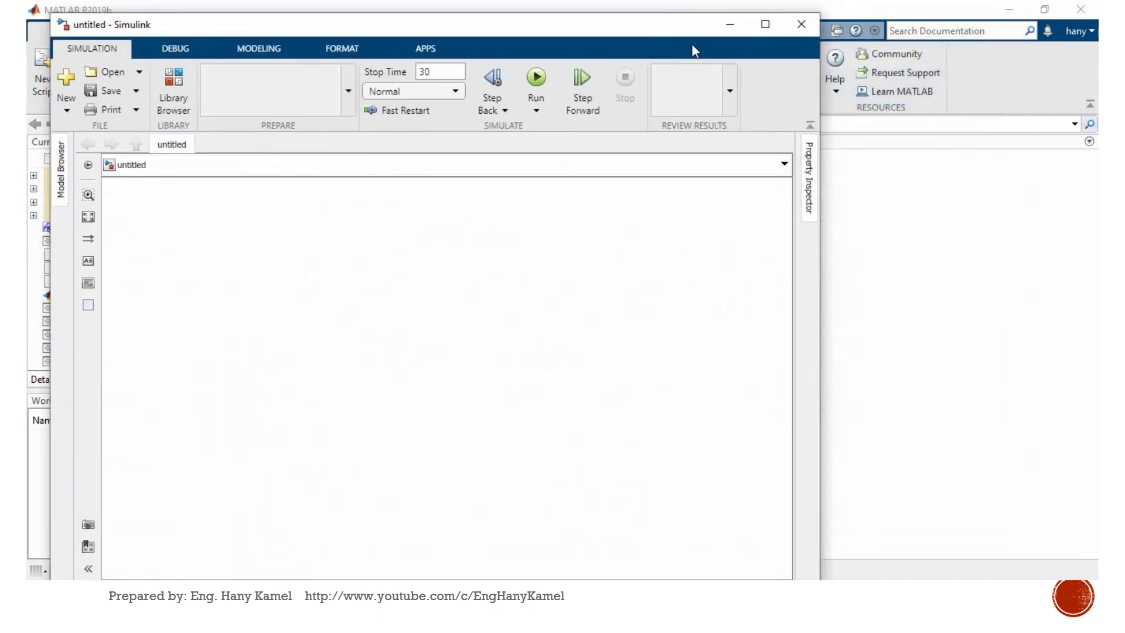
Maximize the untitled model window and bring up the Library Browser
click(766, 24)
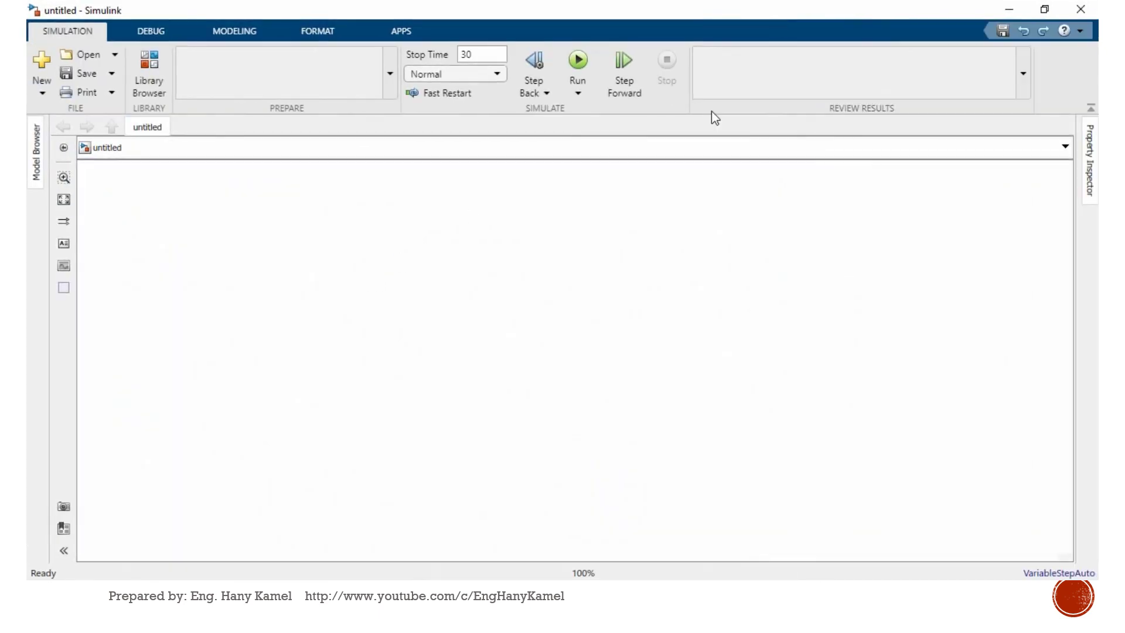
click(157, 80)
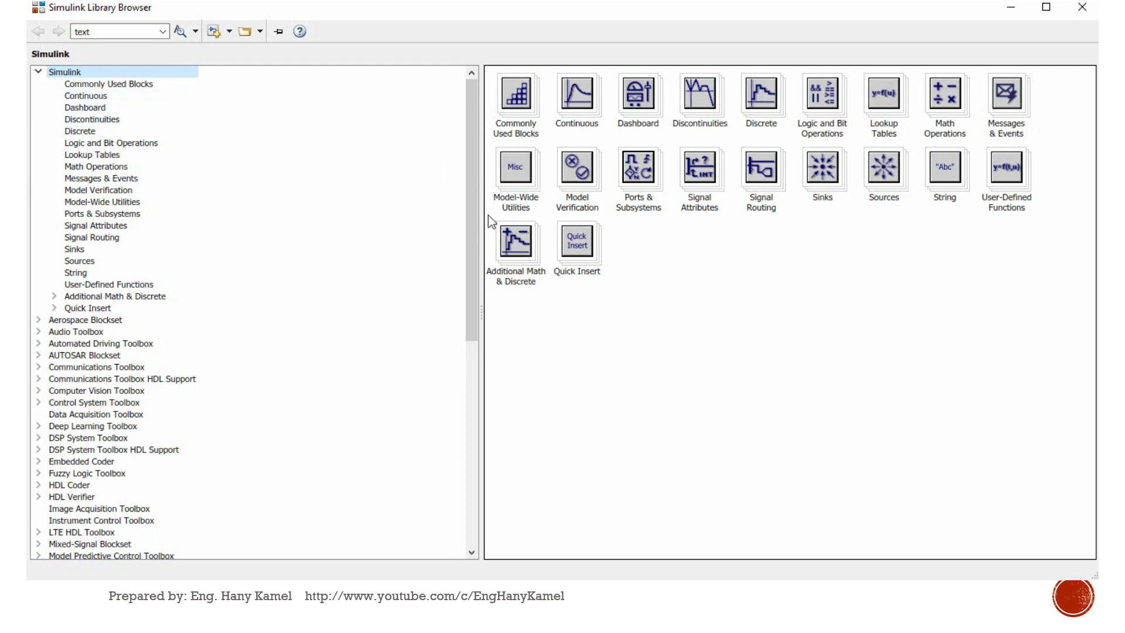
drag(472, 209, 470, 433)
Drag powergui from Simscape > Electrical > Specialized Power Systems > Fundamental Blocks onto the canvas
click(37, 344)
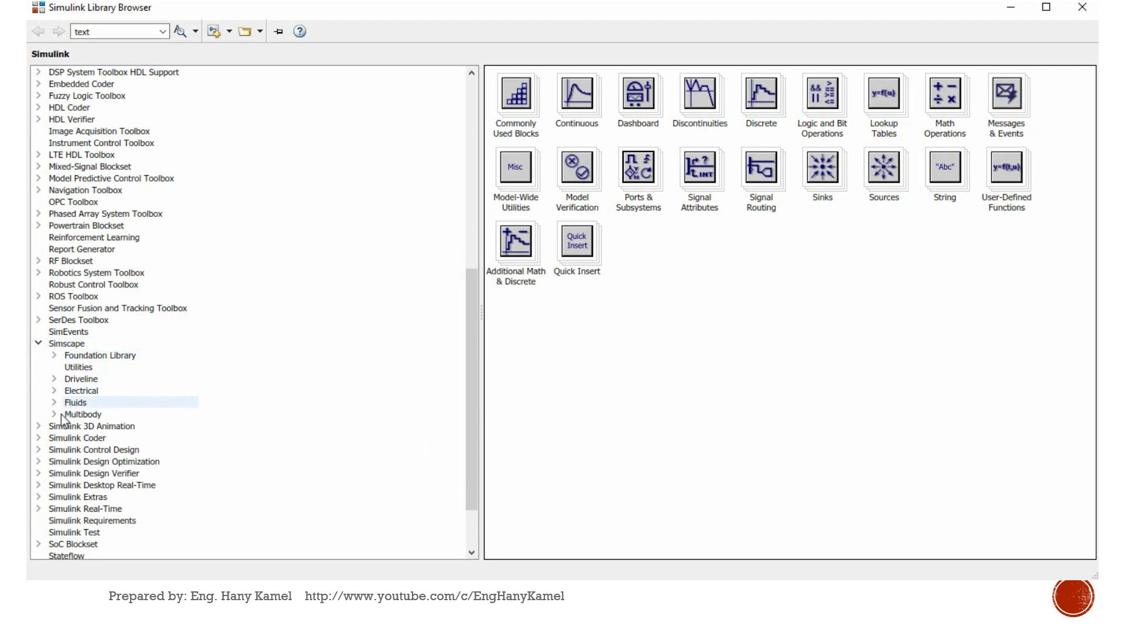
click(54, 391)
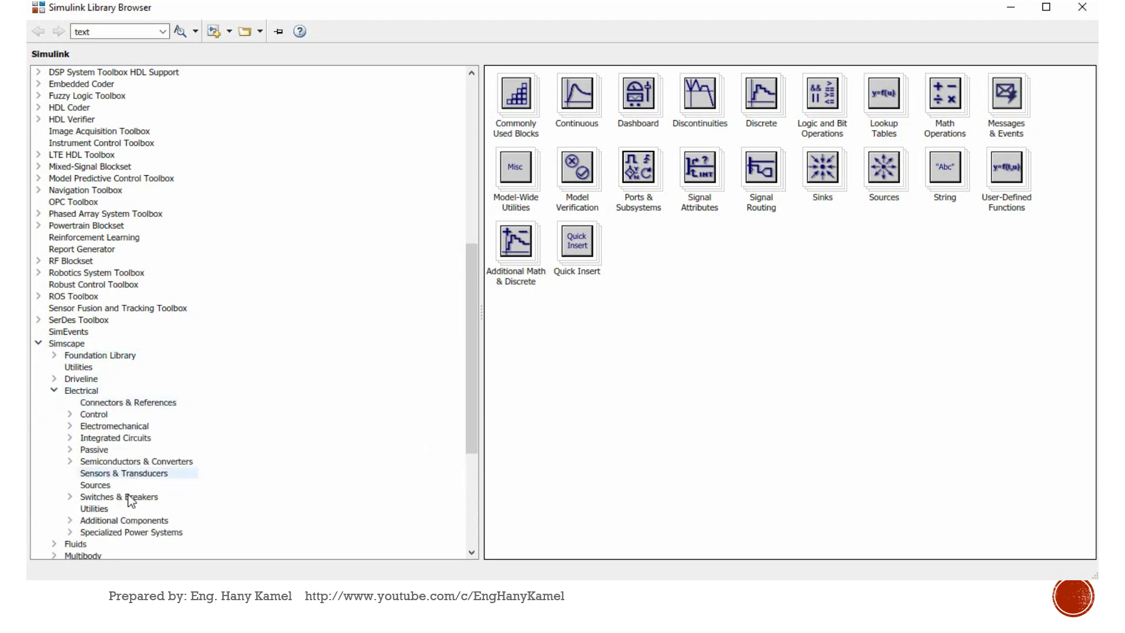
click(92, 534)
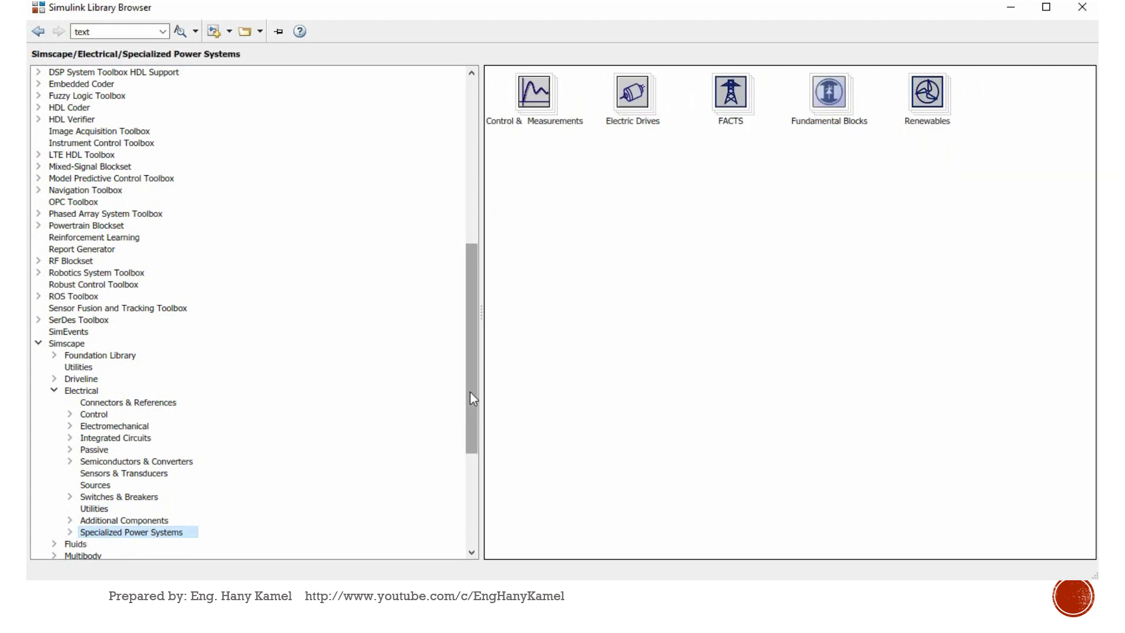
drag(470, 392, 472, 497)
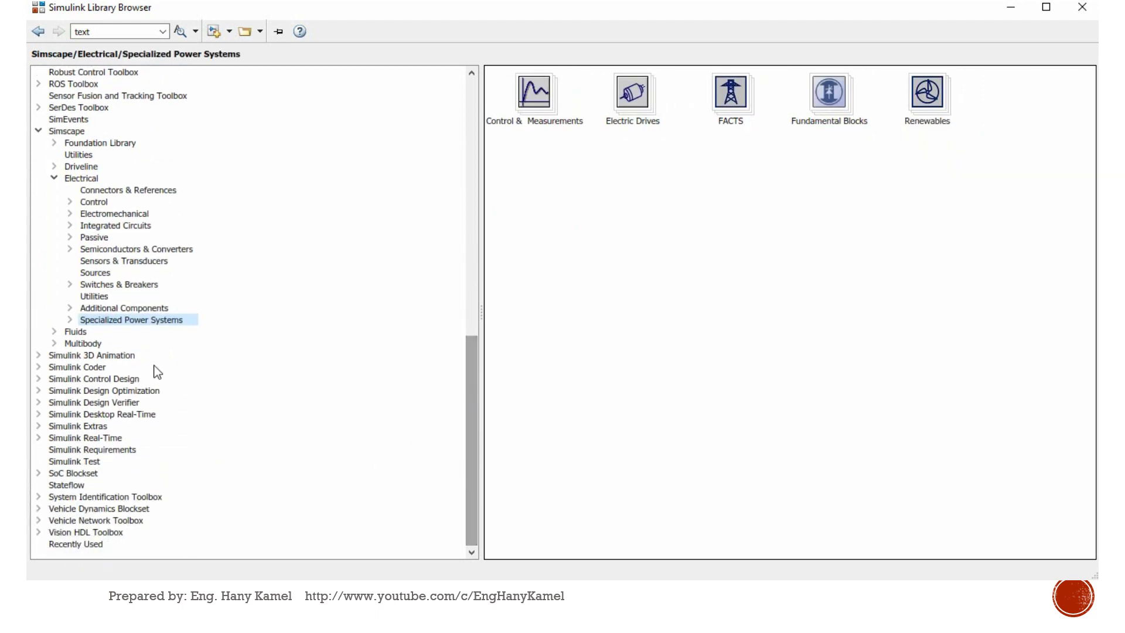
click(69, 319)
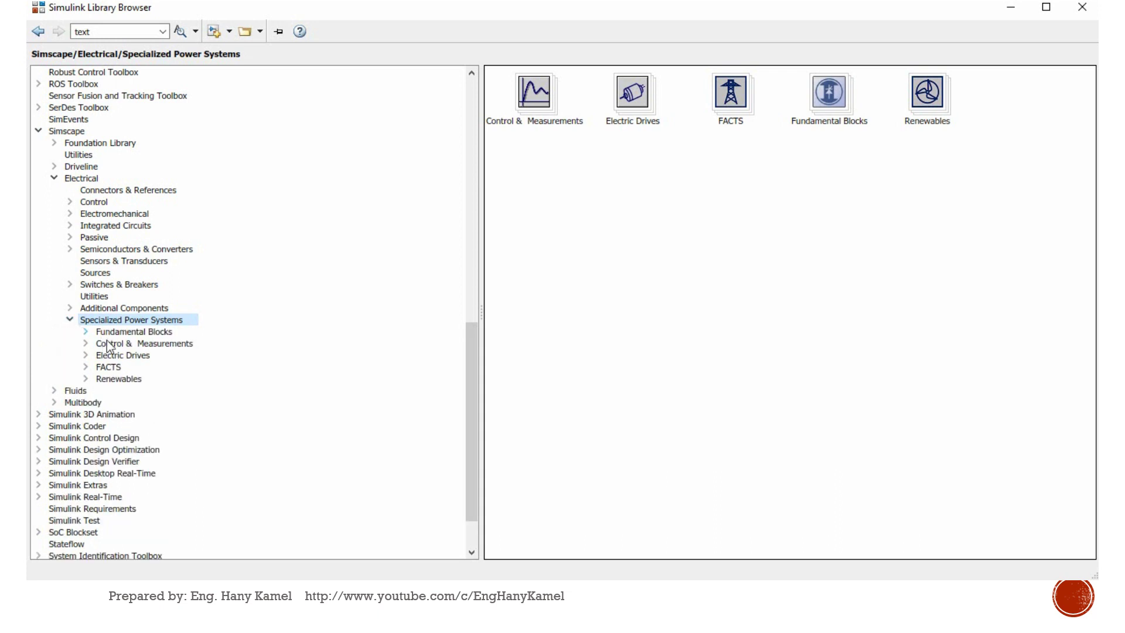
click(114, 332)
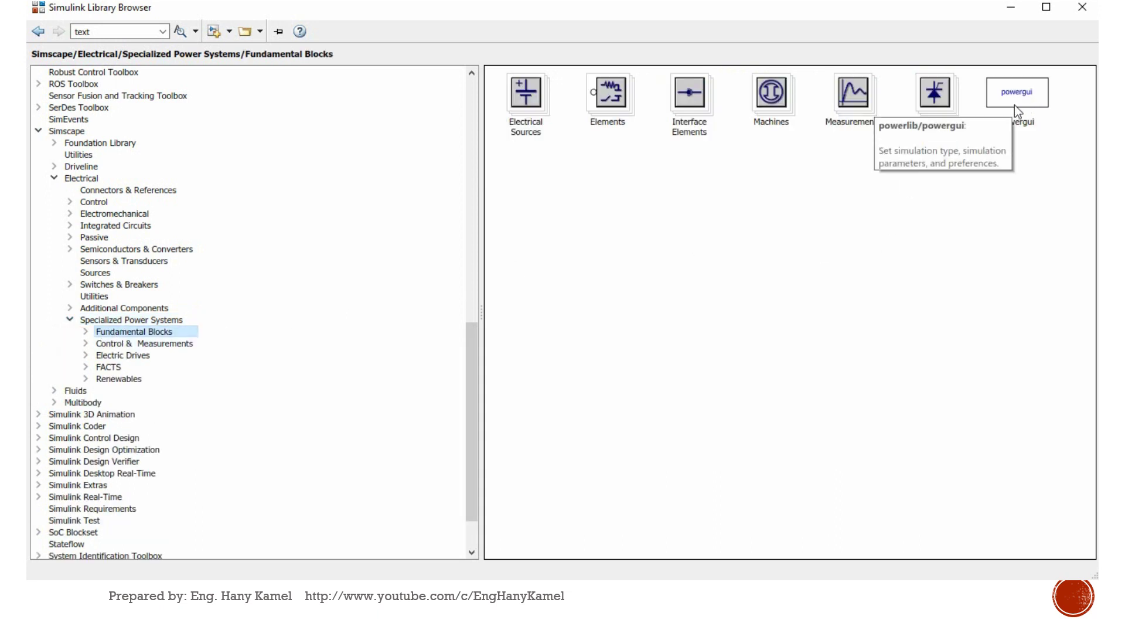
drag(1014, 109, 726, 609)
drag(223, 226, 229, 227)
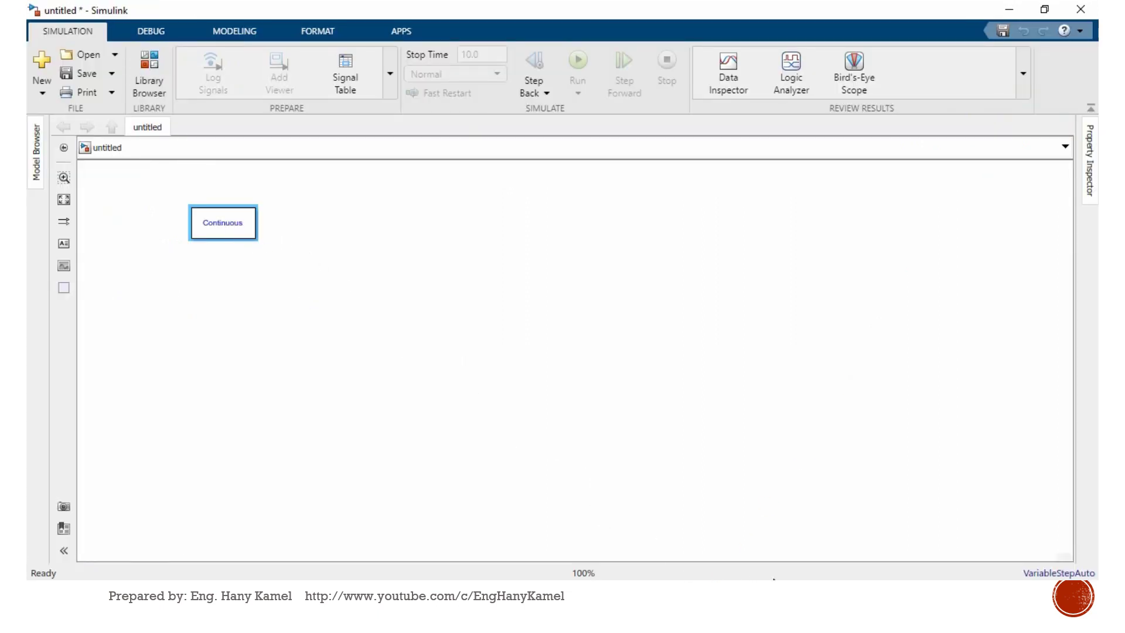
Drag a Three-Phase Source from Fundamental Blocks > Electrical Sources into the model beside powergui
click(216, 375)
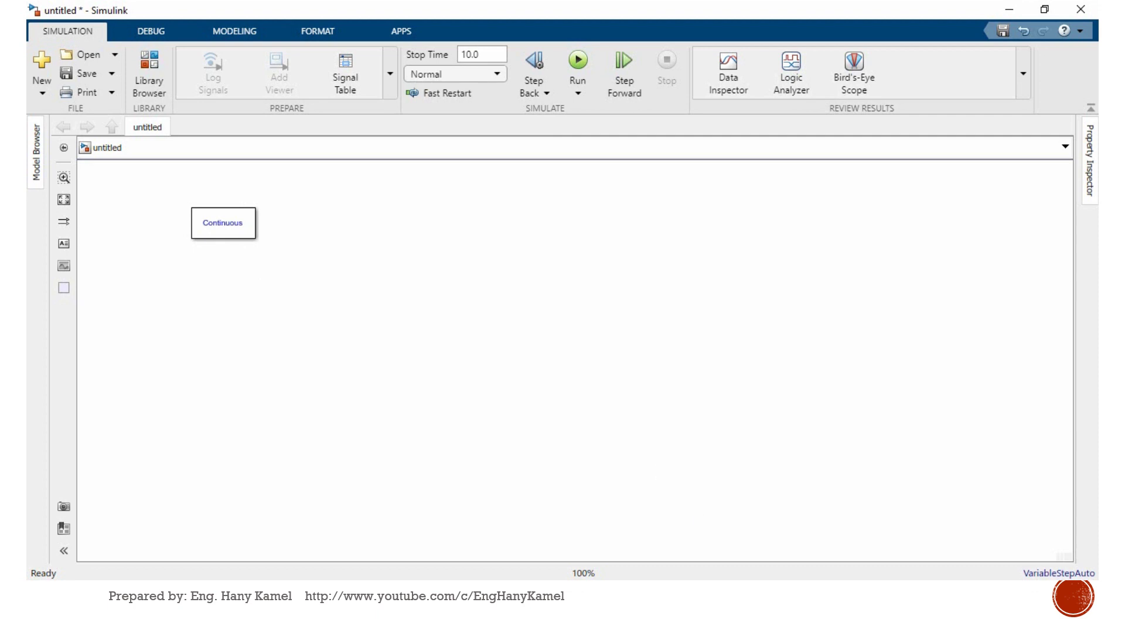
key(alt+Tab)
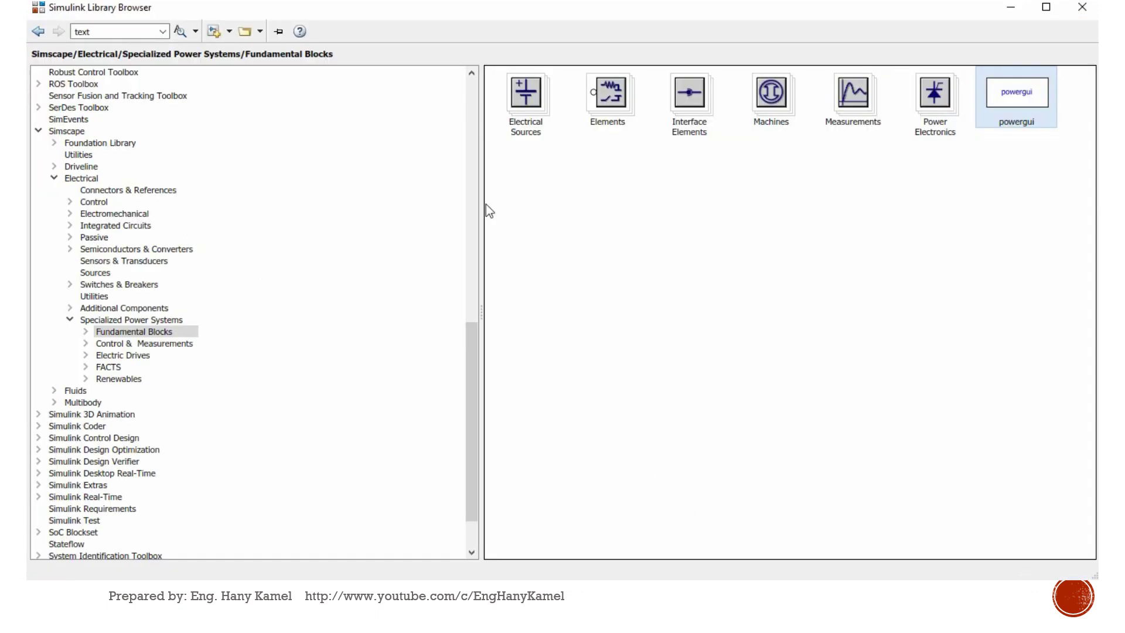
click(84, 332)
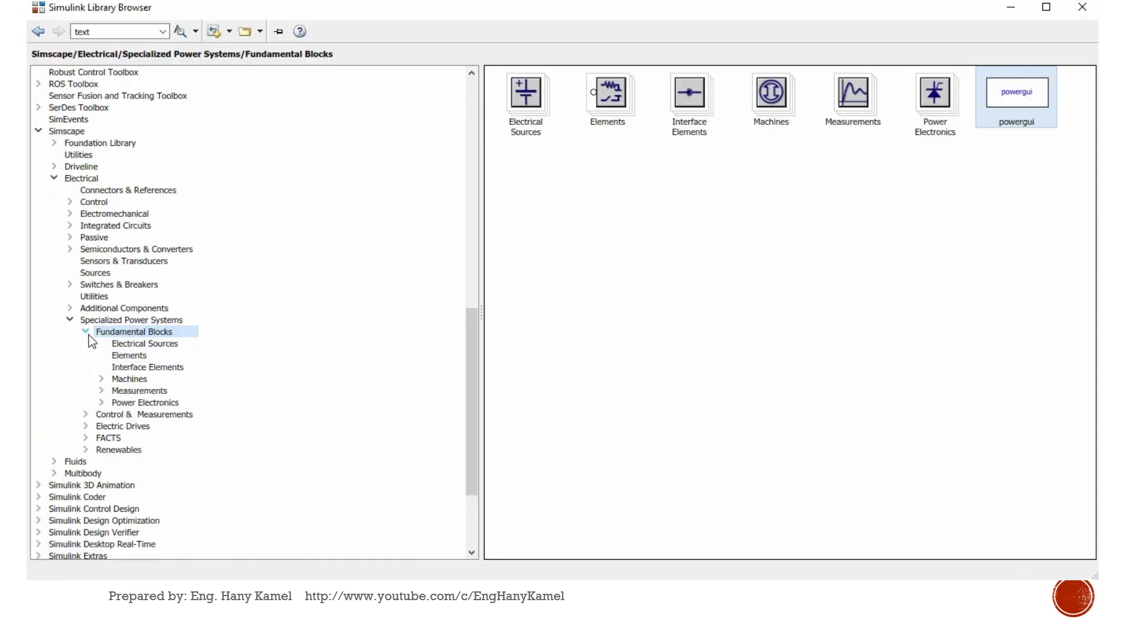
click(141, 344)
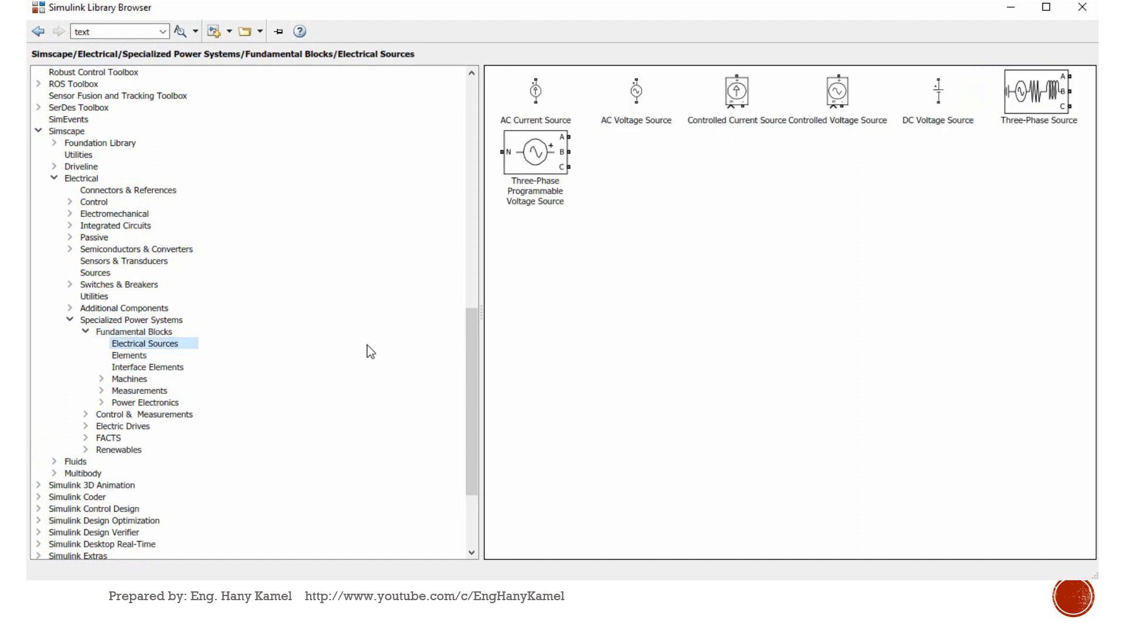
drag(1030, 103, 287, 410)
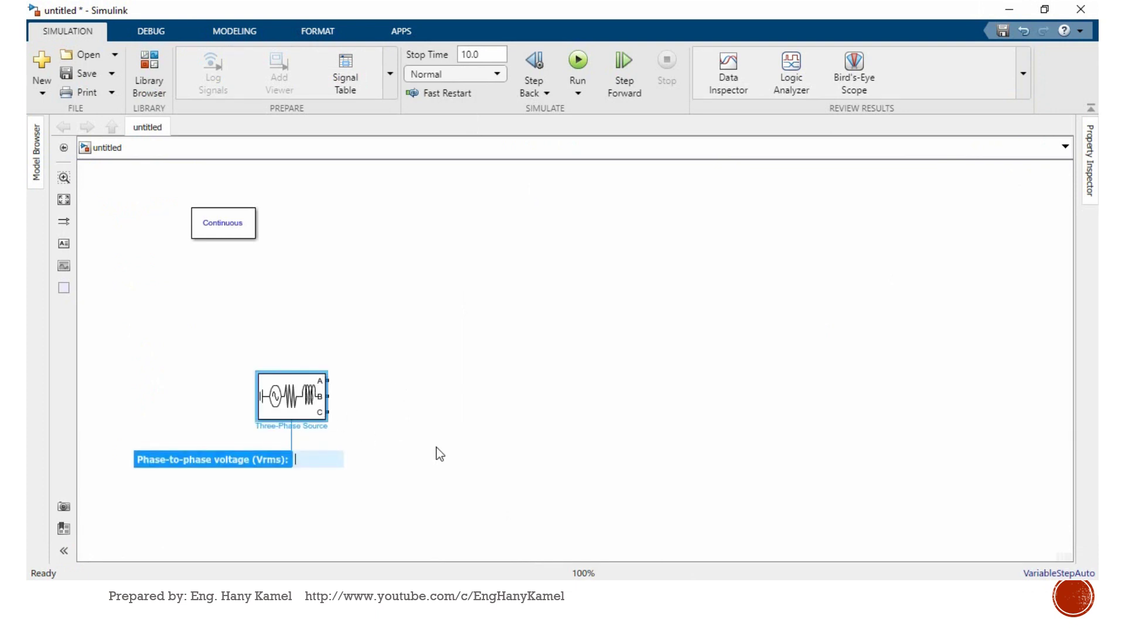
Change the source's phase-to-phase voltage to 13.8e3 Vrms and apply it with configuration Y
click(304, 394)
double_click(303, 395)
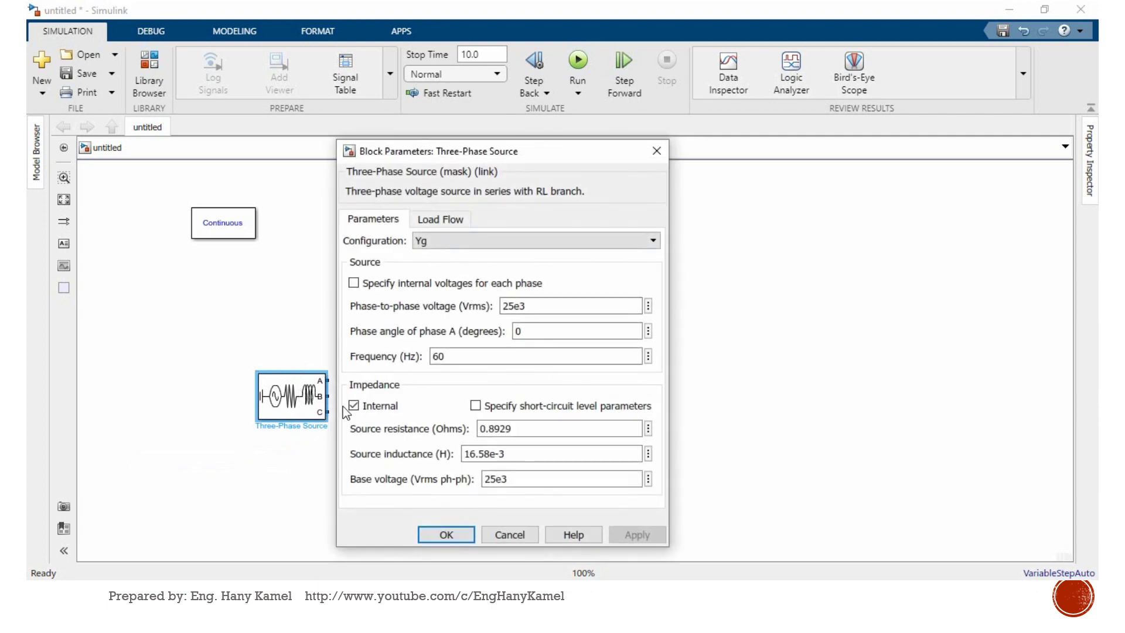
click(501, 306)
drag(501, 306, 515, 308)
text(13.8)
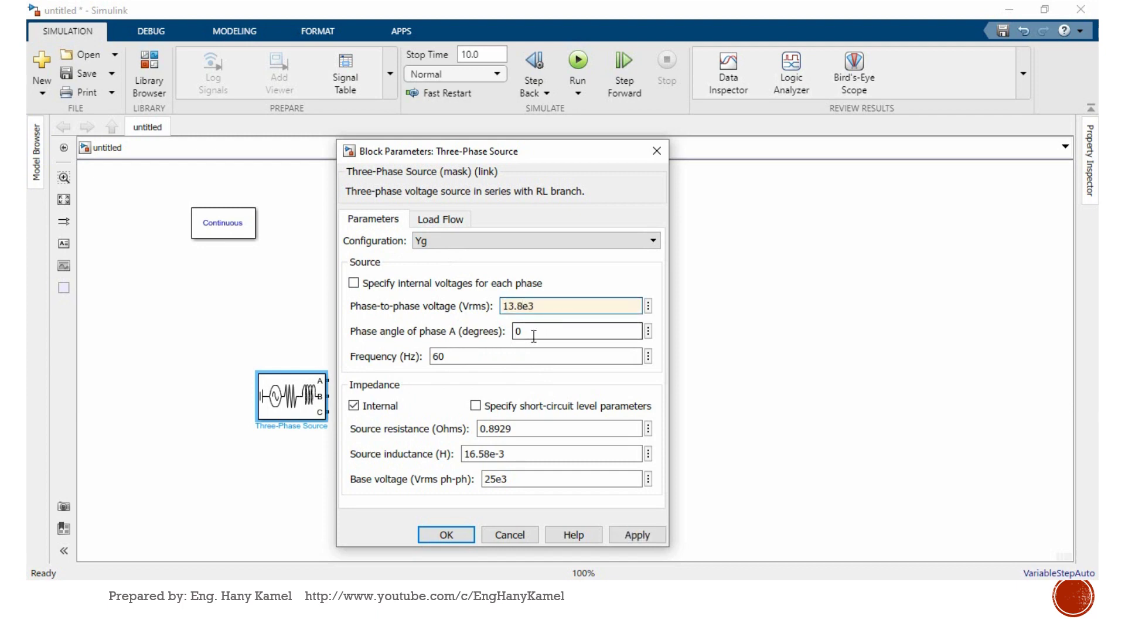
double_click(447, 354)
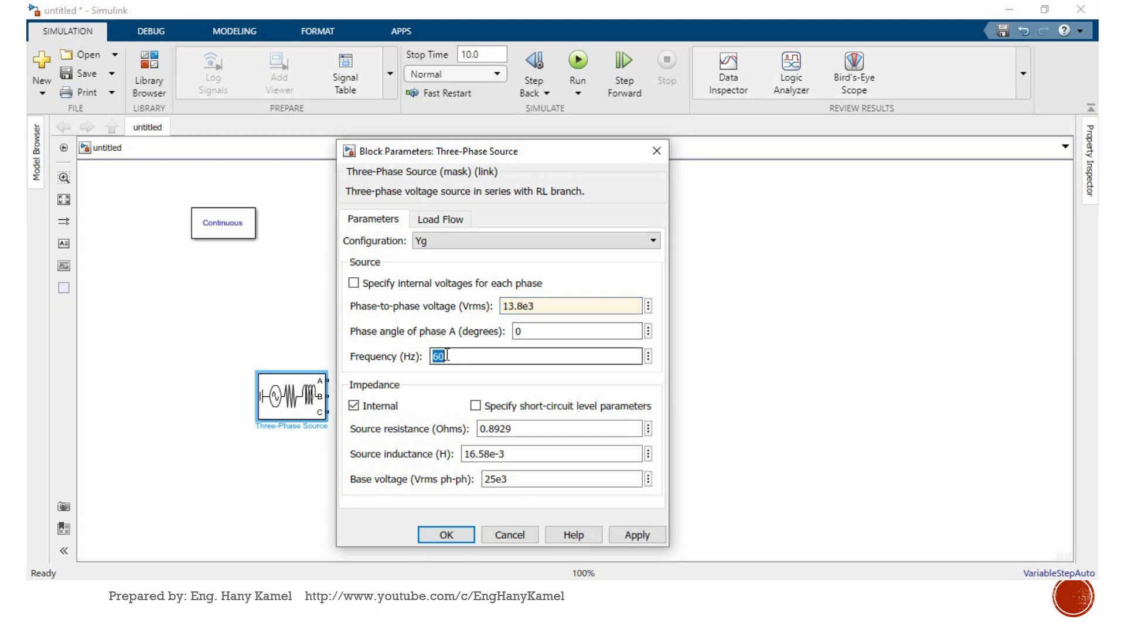
click(435, 245)
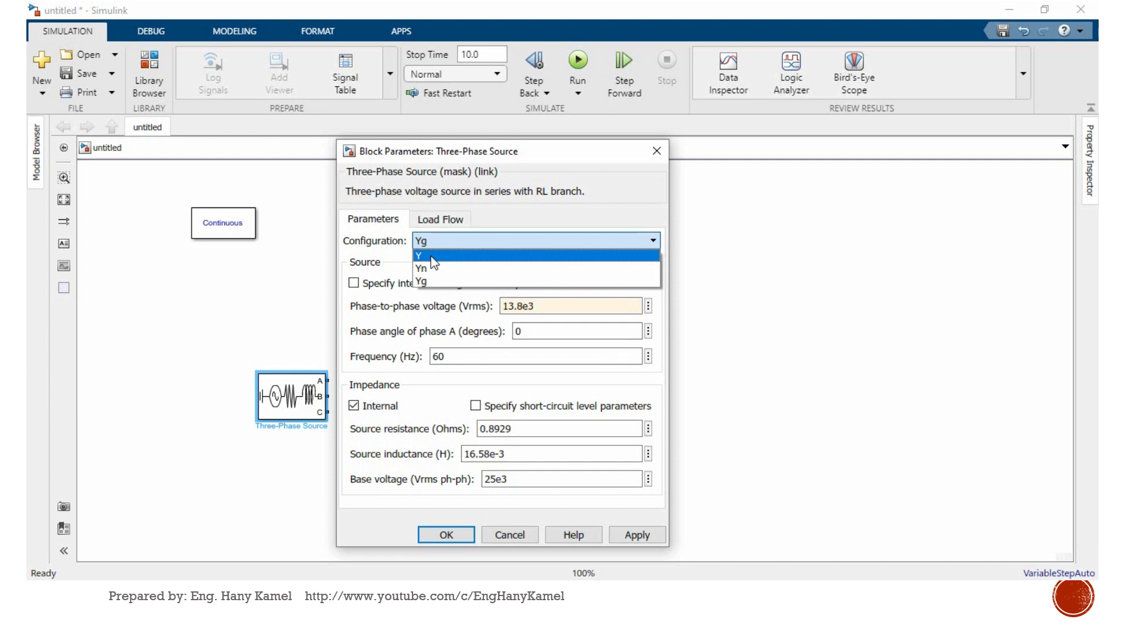
click(433, 258)
click(638, 540)
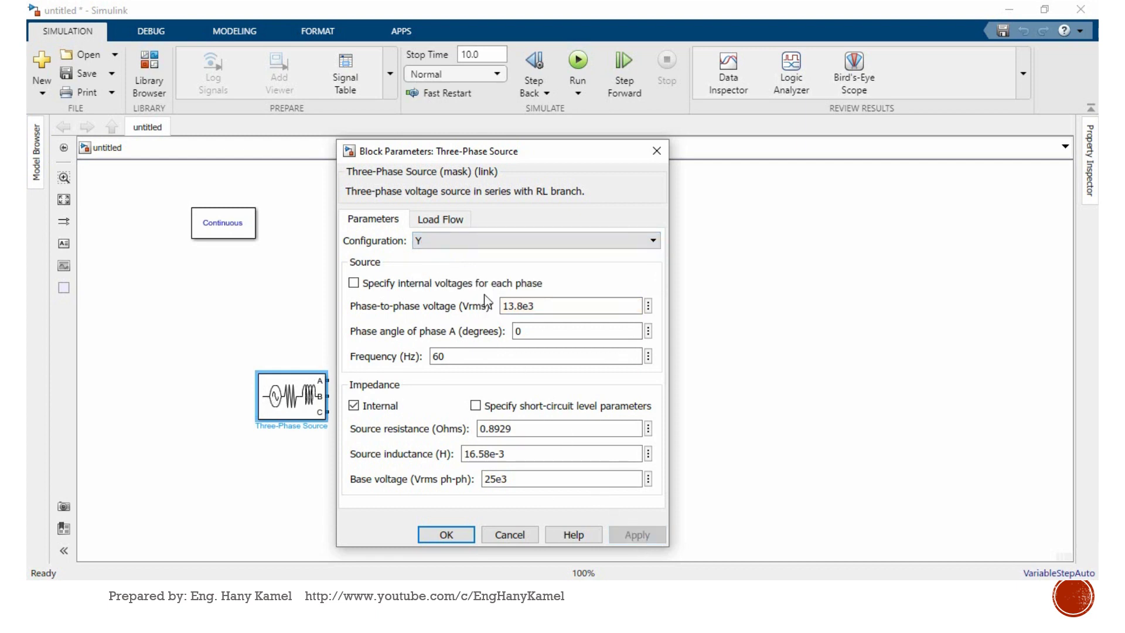
Try the Yn configuration, then switch back to Yg and apply
click(465, 241)
click(445, 268)
click(638, 535)
click(425, 245)
click(422, 281)
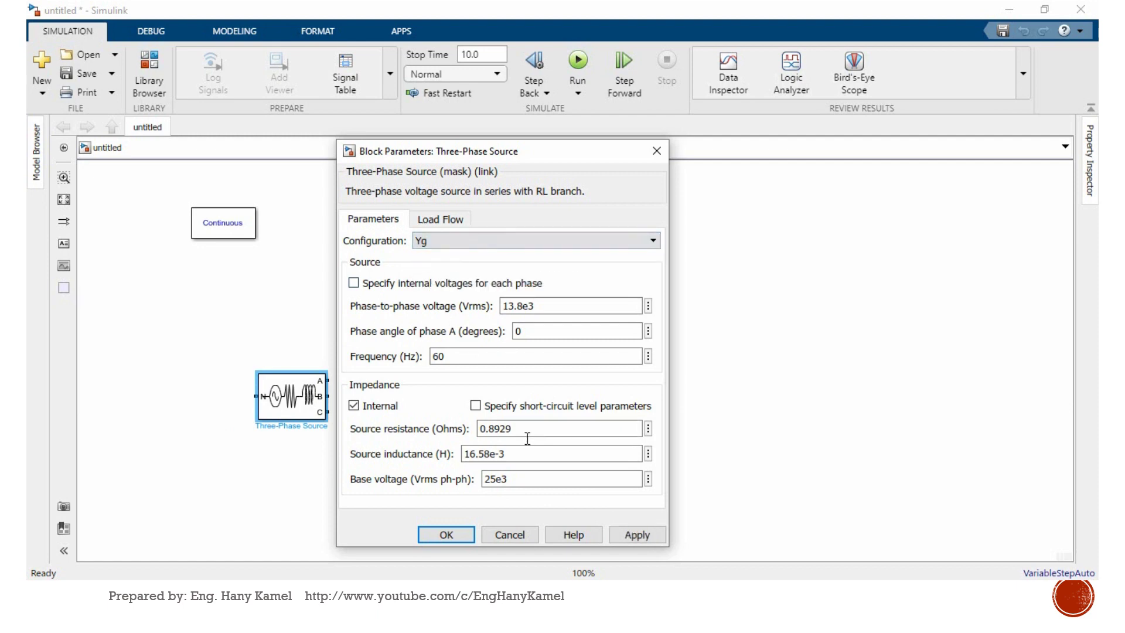
click(626, 536)
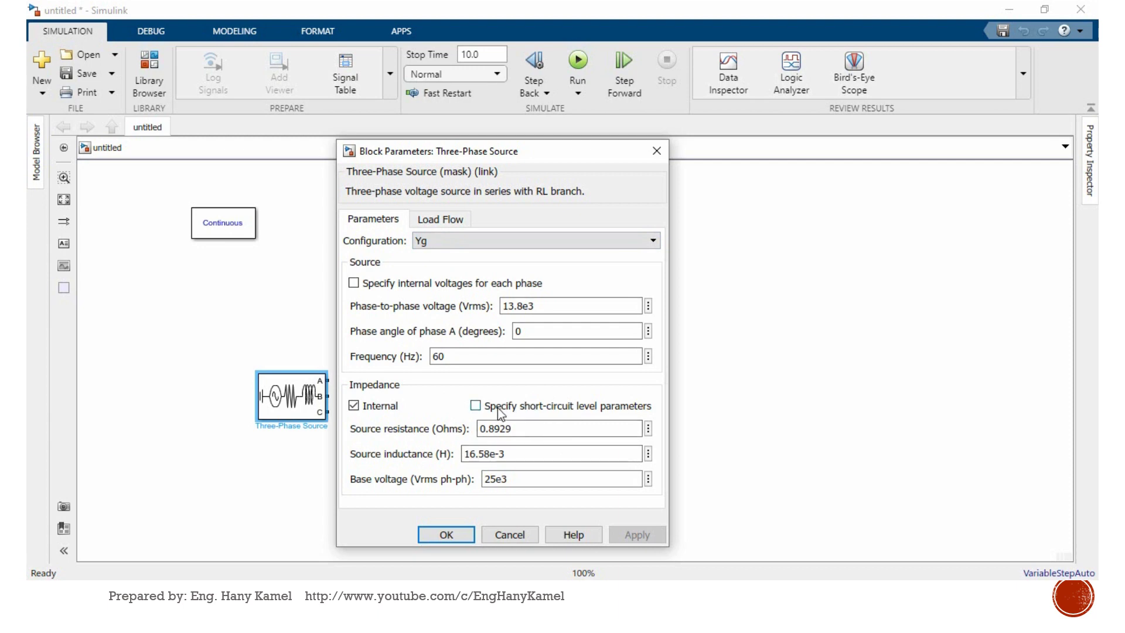
Specify impedance by short-circuit level, with base voltage 13.8e3 and X/R ratio 7
click(475, 406)
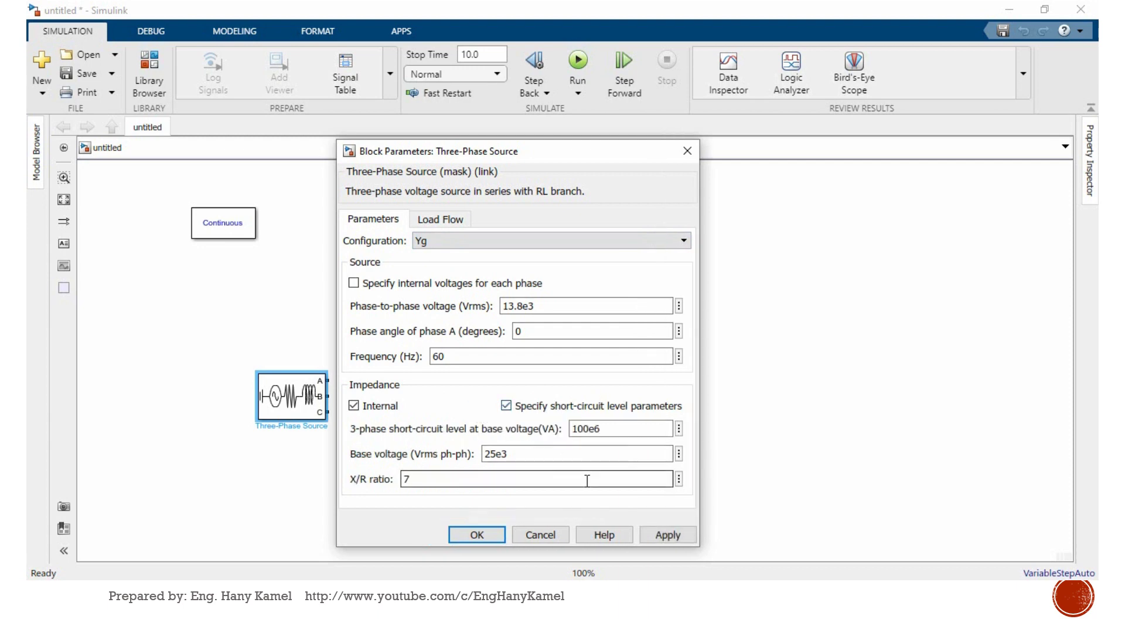
double_click(497, 454)
key(shift+Left)
key(shift+Left)
text(13.8)
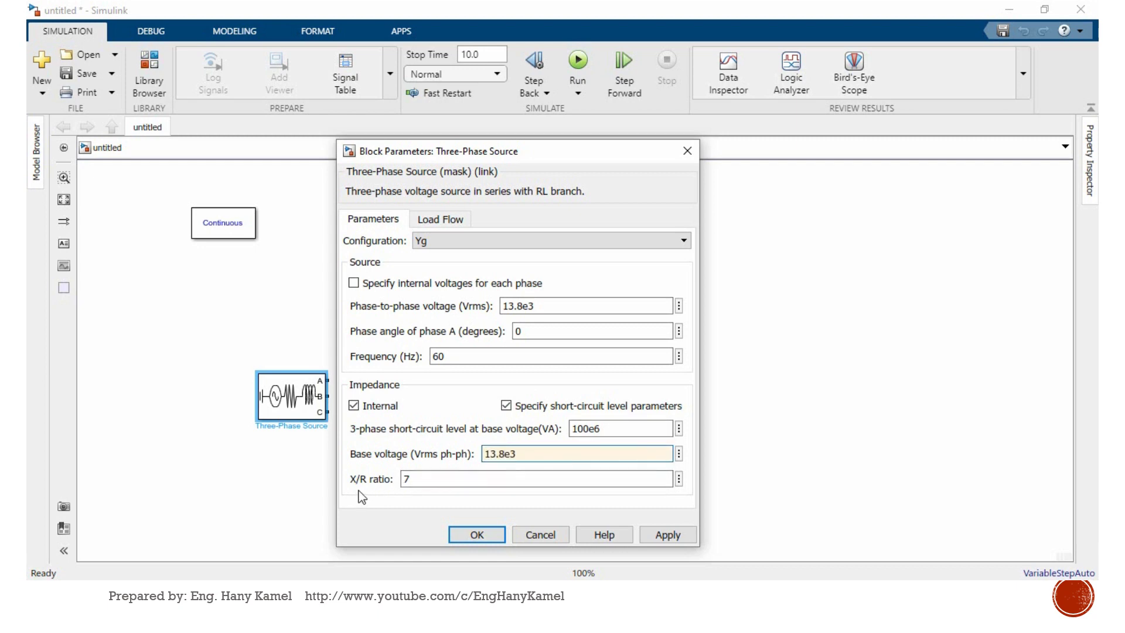
double_click(423, 487)
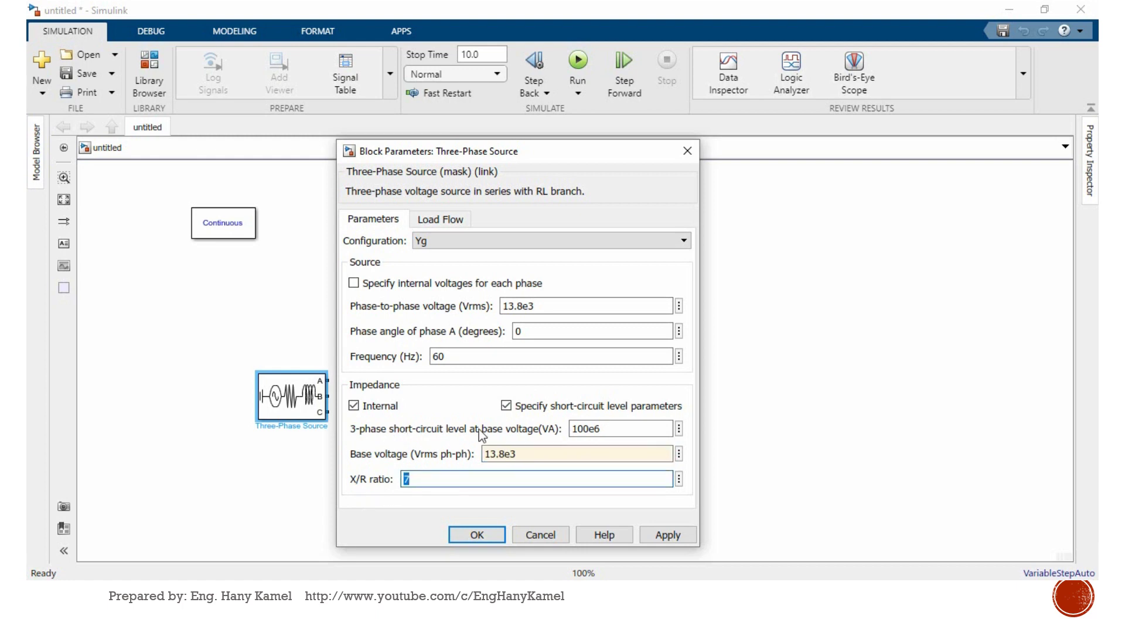
Set the short-circuit level to sqrt(3)*13.8e3*25e3 VA, then apply and close the dialog
double_click(593, 431)
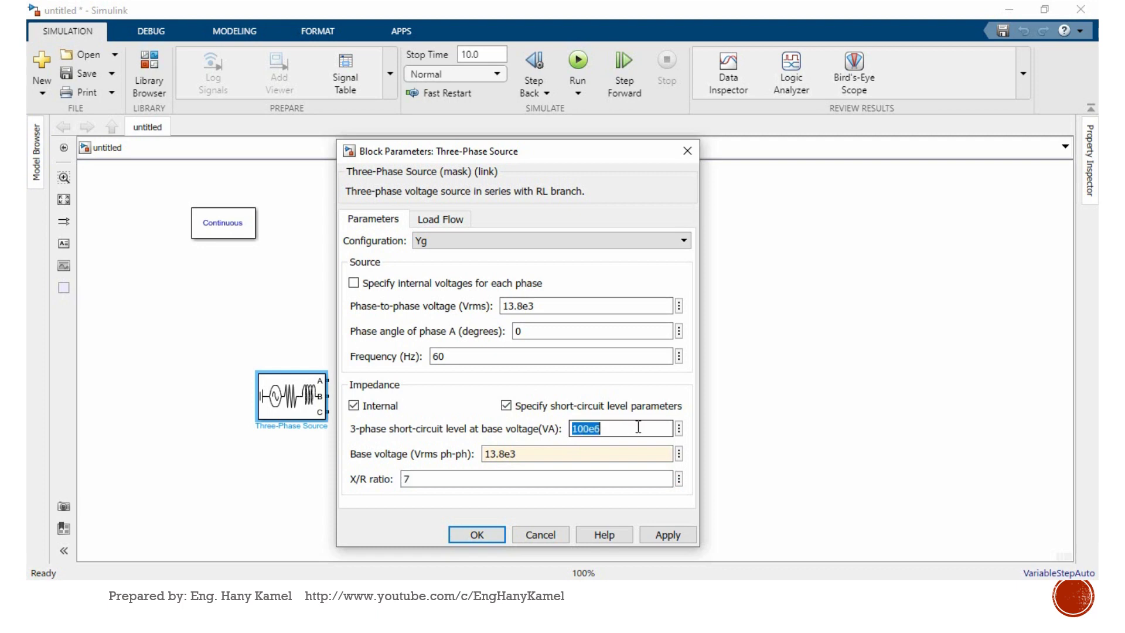
text(13.)
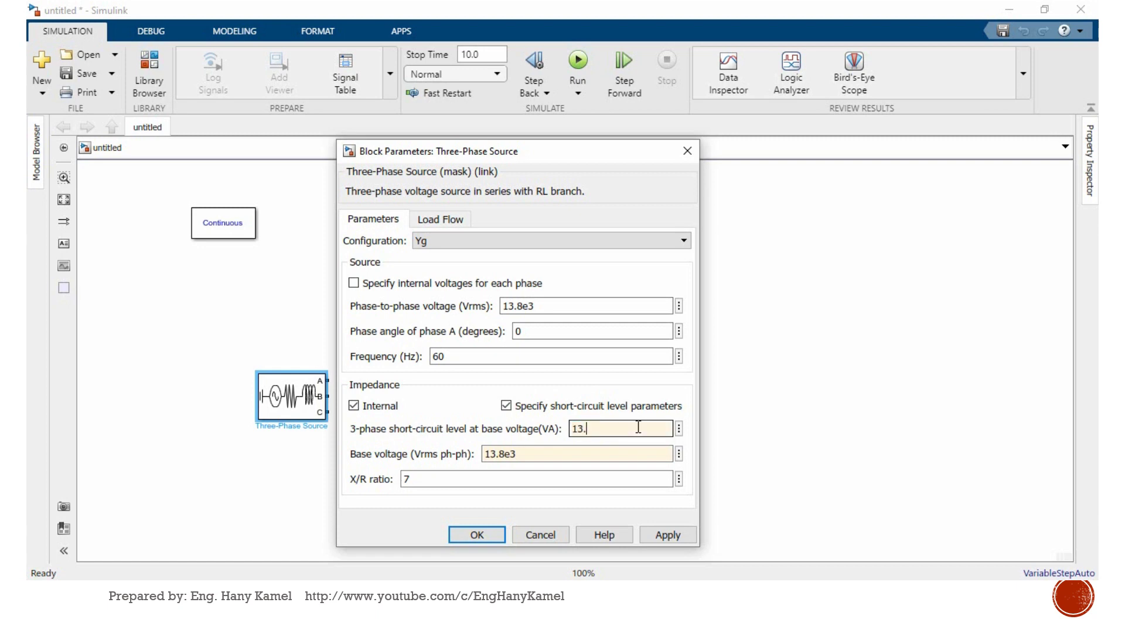
key(BackSpace)
key(BackSpace)
key(BackSpace)
text(sqrt(3))
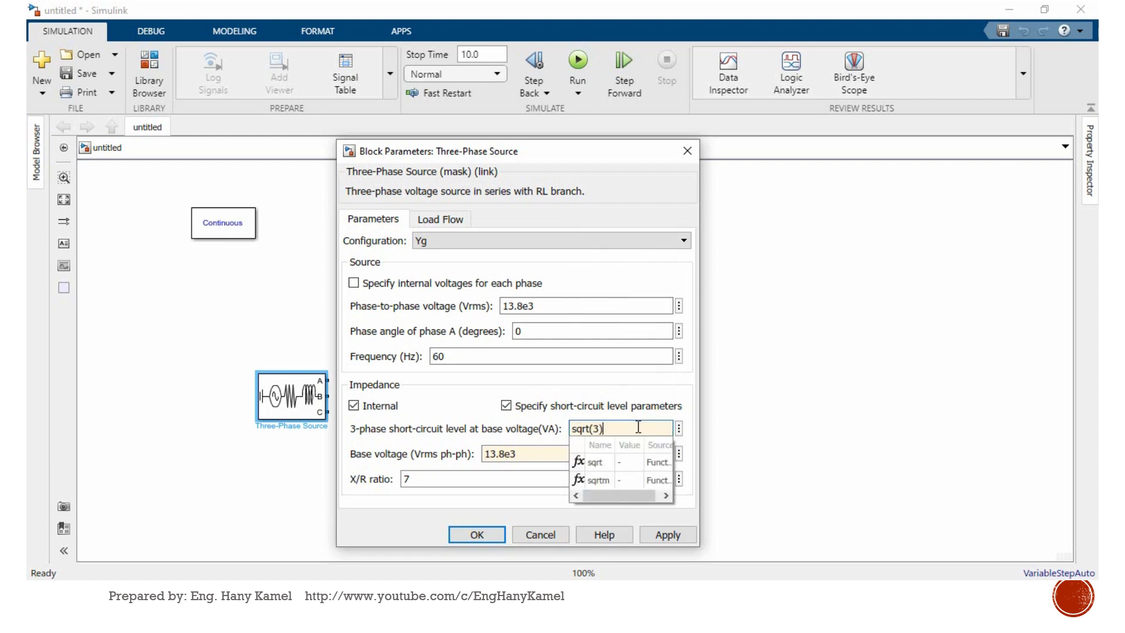
text(*)
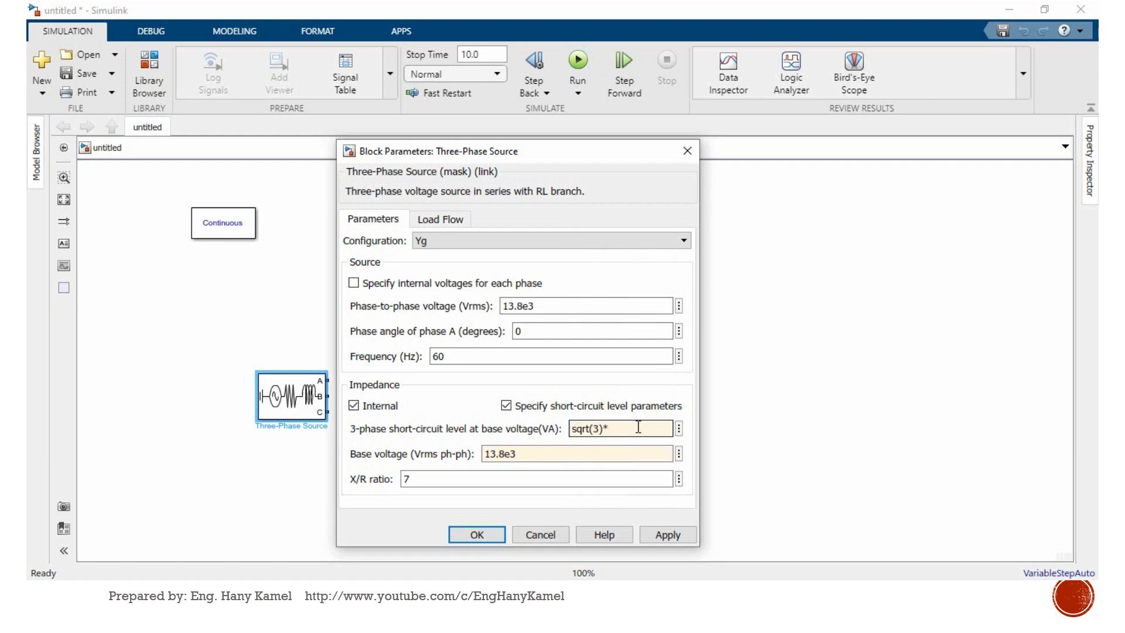
text(13.8e3*25e3)
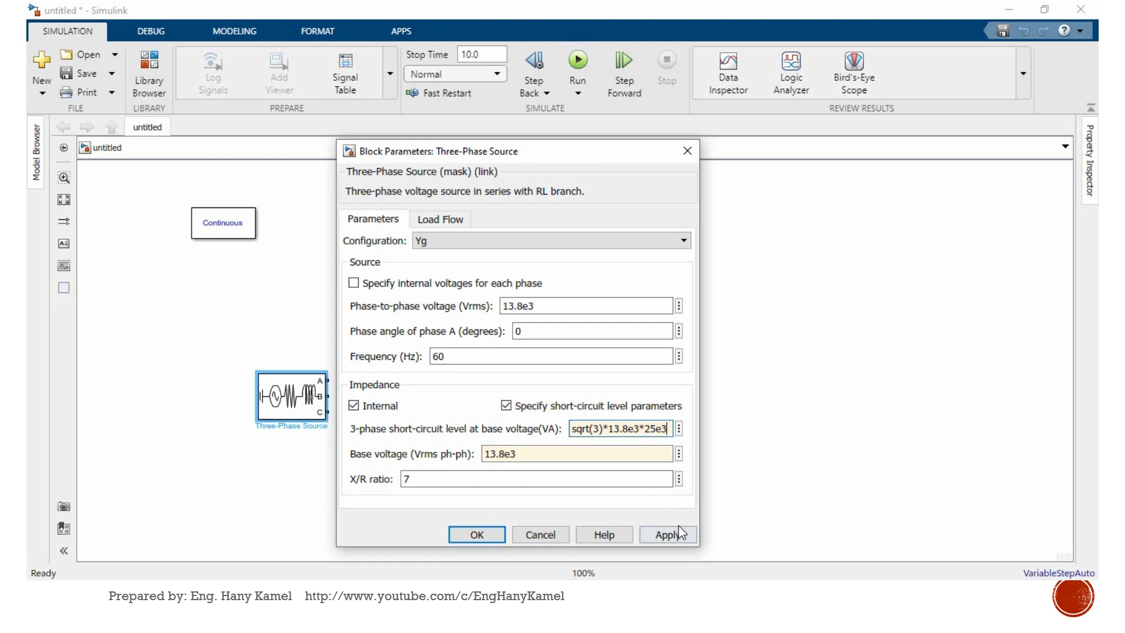
click(671, 534)
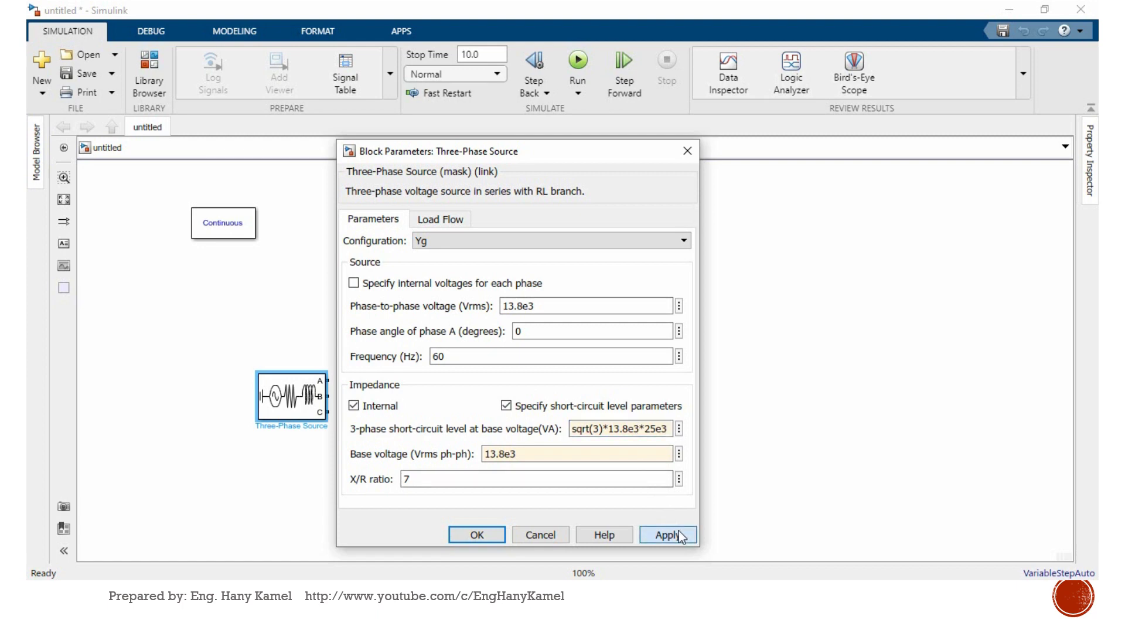
click(481, 535)
Drag a Three-Phase Parallel RLC Load from Fundamental Blocks > Elements to the right of the source
click(437, 404)
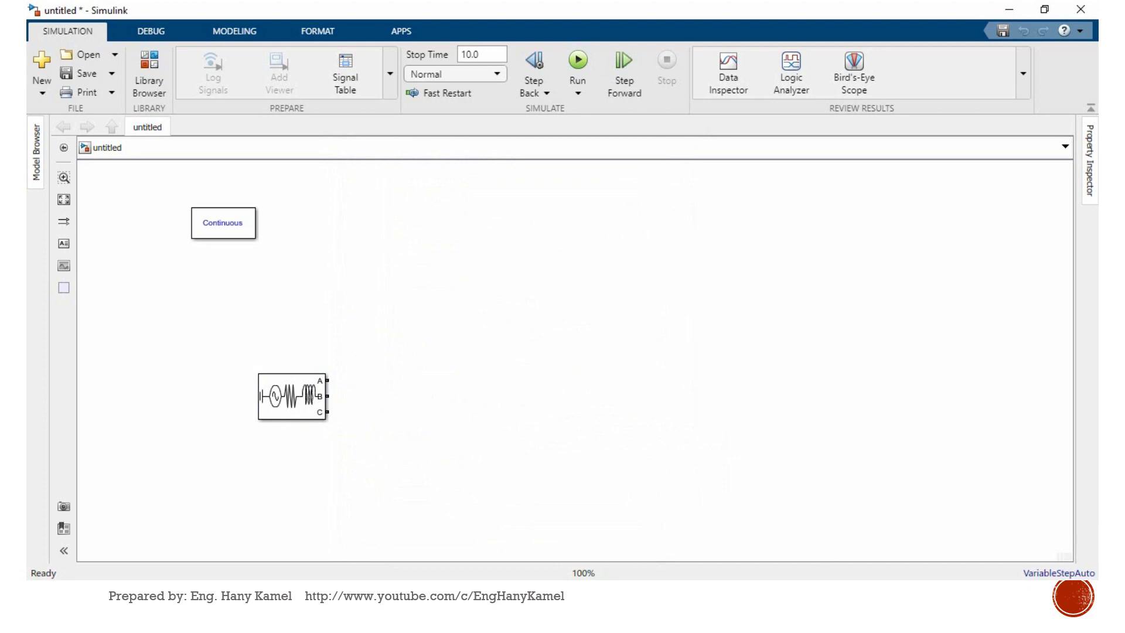
key(alt+Tab)
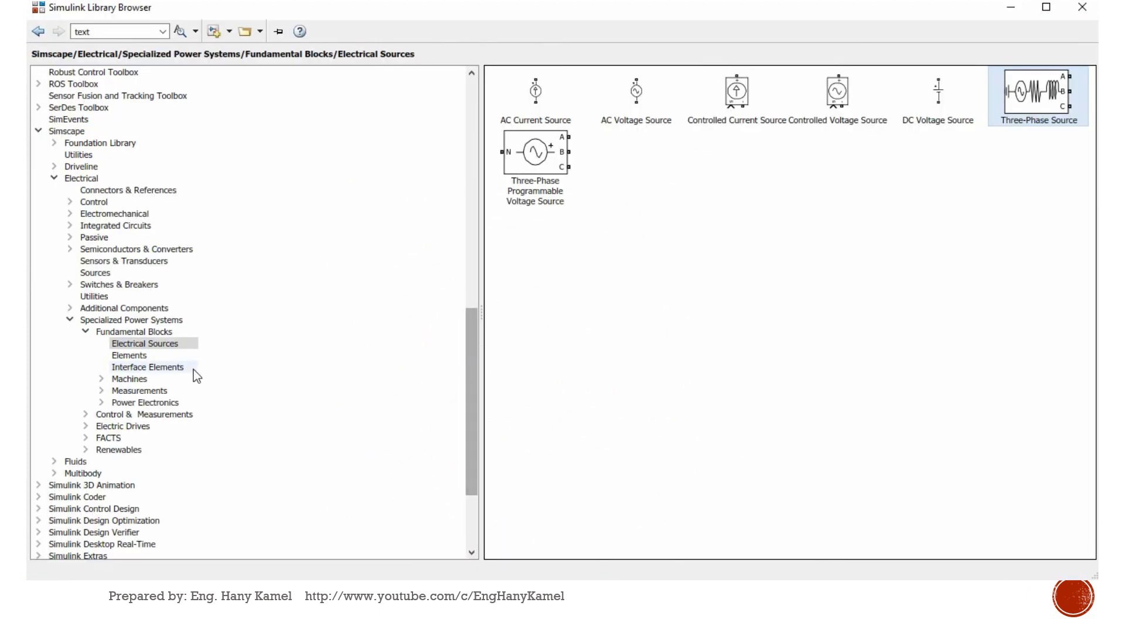
click(132, 355)
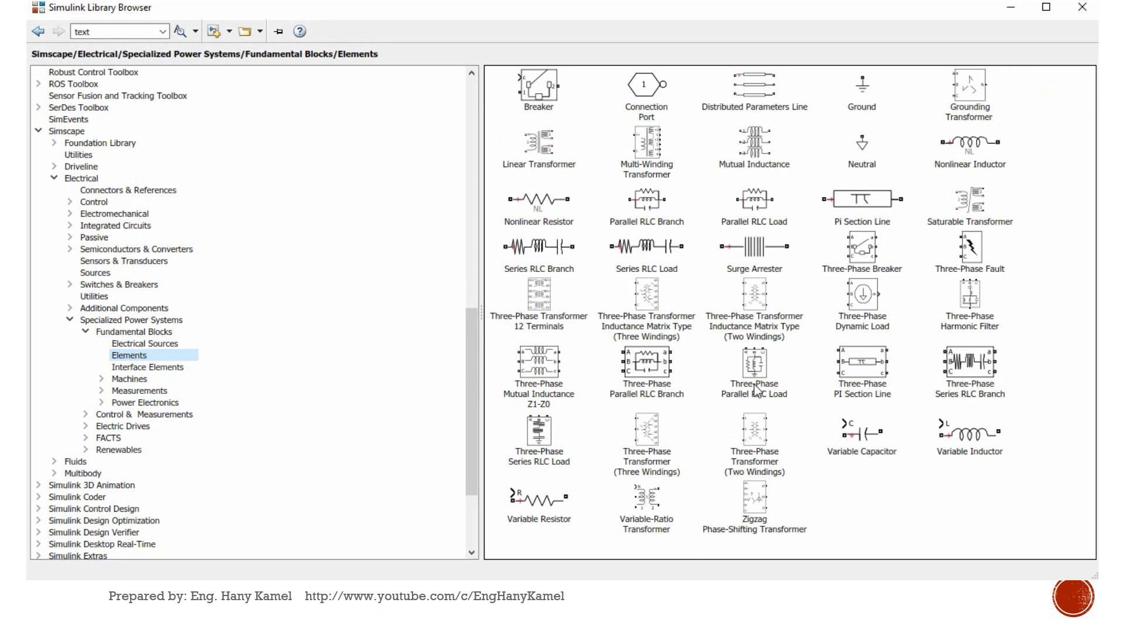
drag(755, 389, 578, 471)
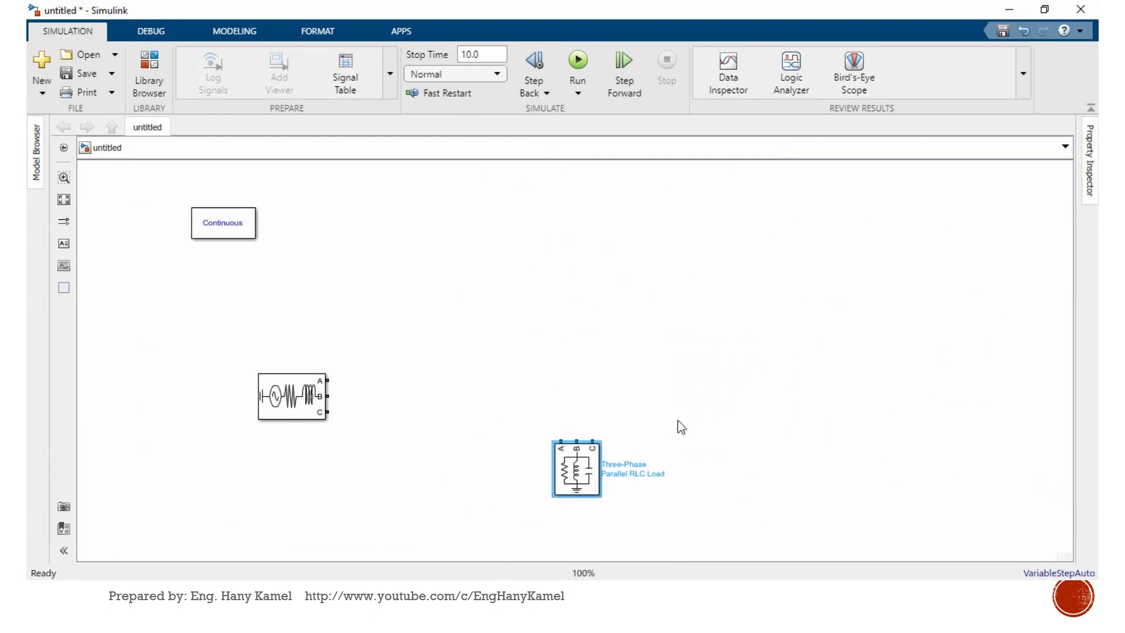
Give the RLC load Vn 13.8e3 V, P 5e6 W, QL 3e6 var and Qc 0
double_click(567, 485)
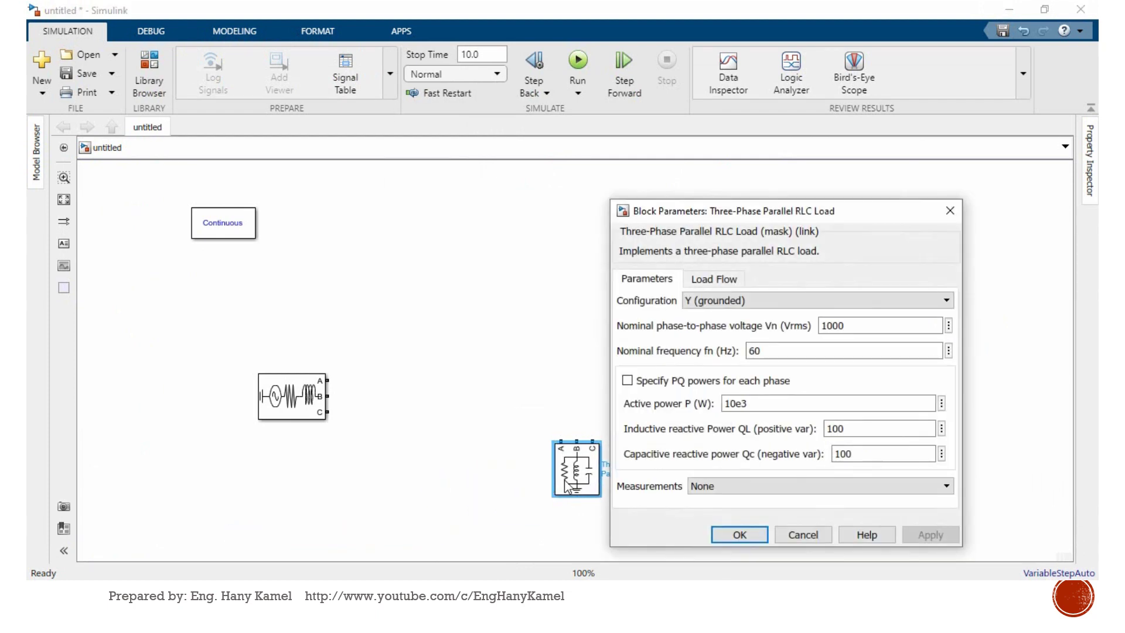
double_click(863, 326)
text(13.8e3)
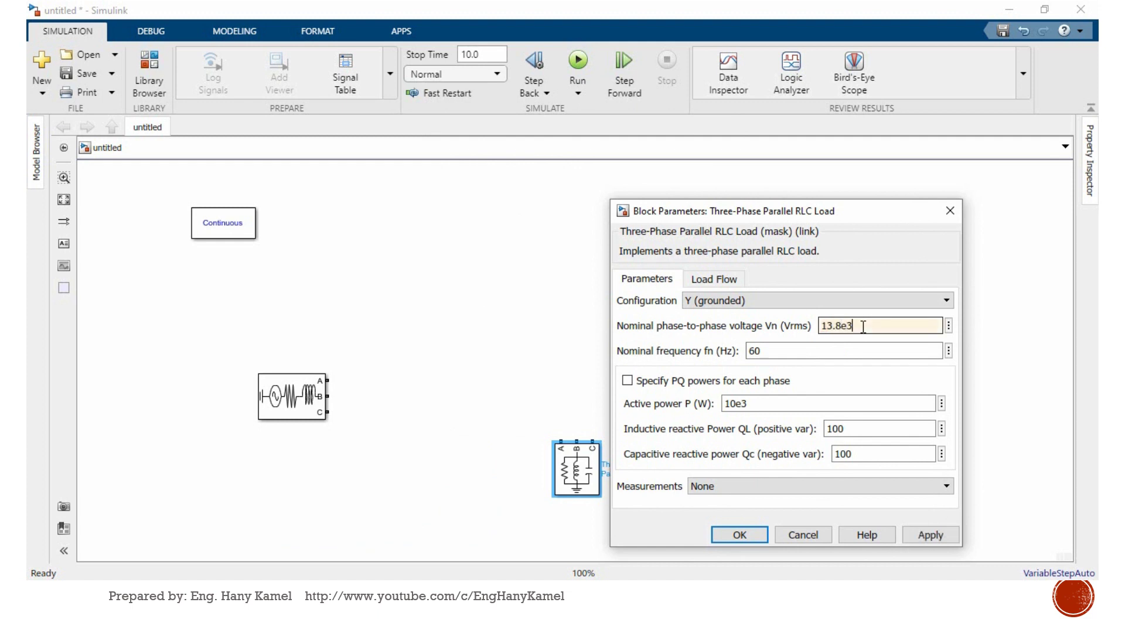
click(776, 354)
double_click(737, 404)
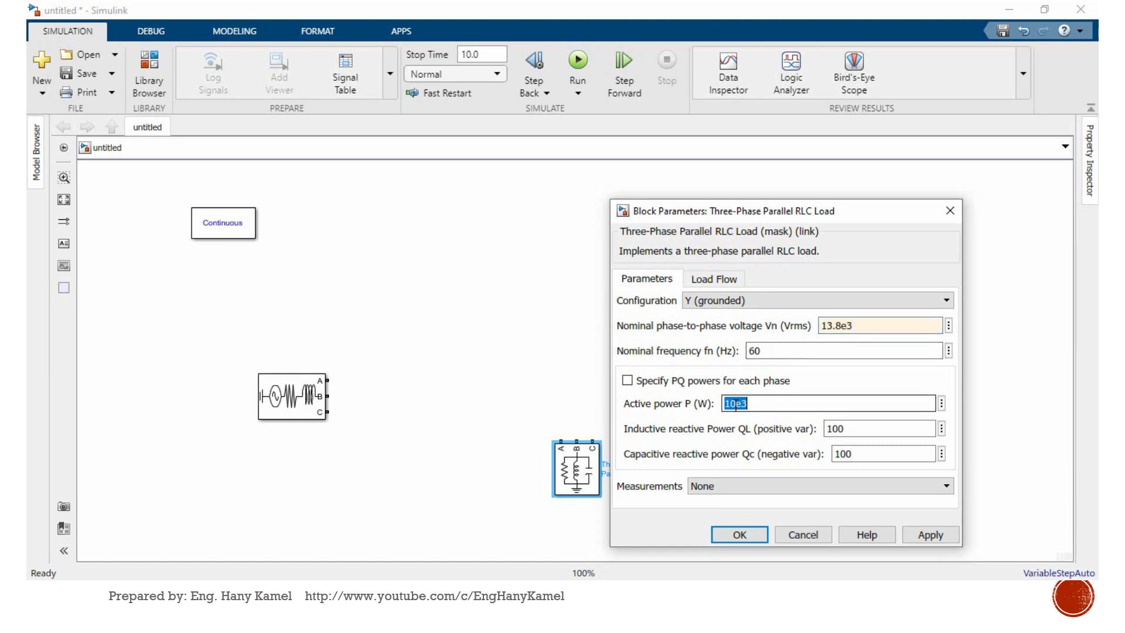
click(736, 403)
key(BackSpace)
key(BackSpace)
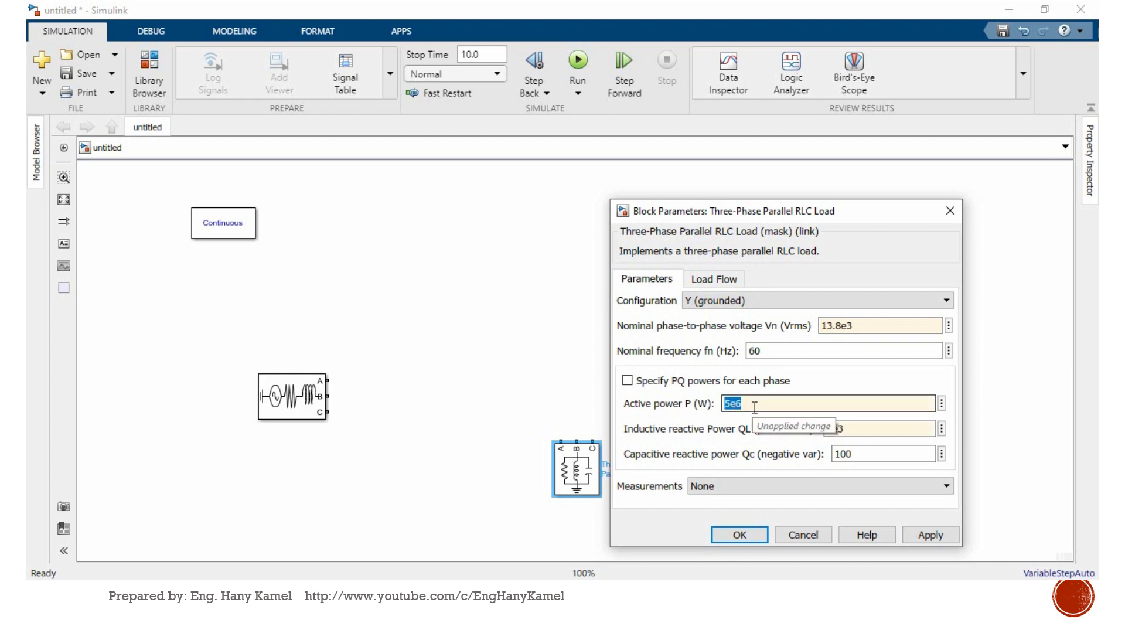
double_click(861, 429)
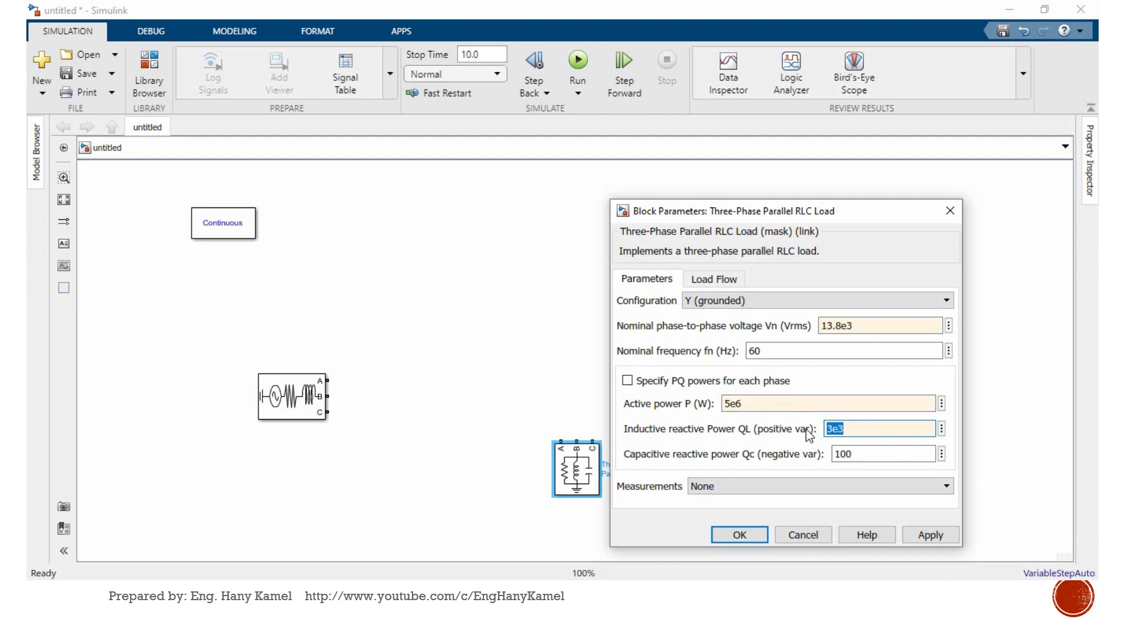
click(855, 426)
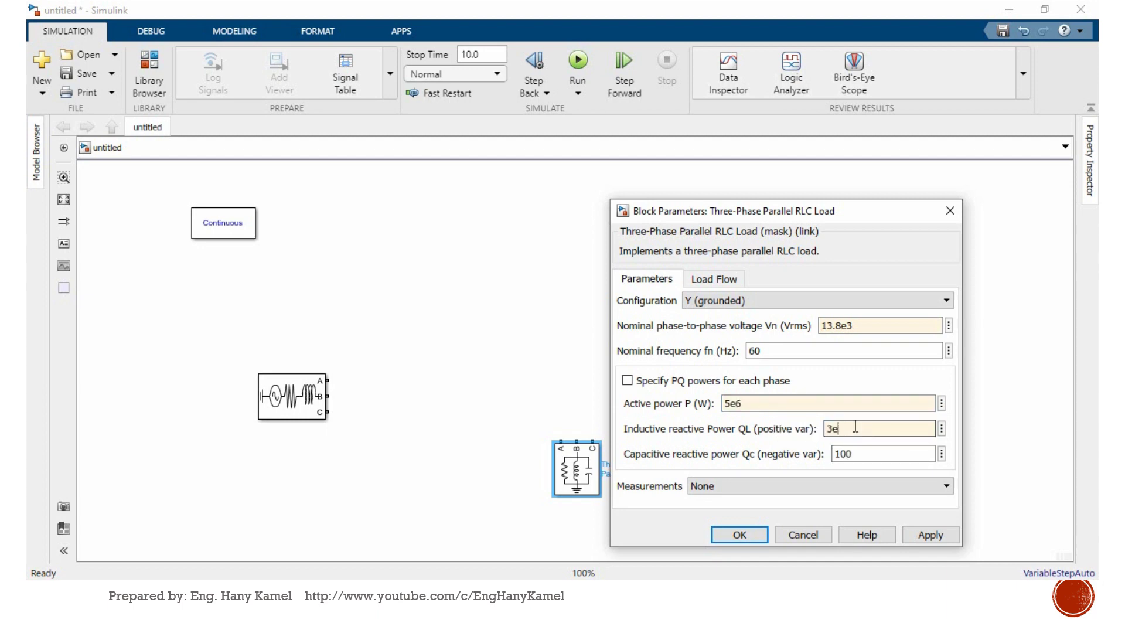
double_click(873, 455)
text(0)
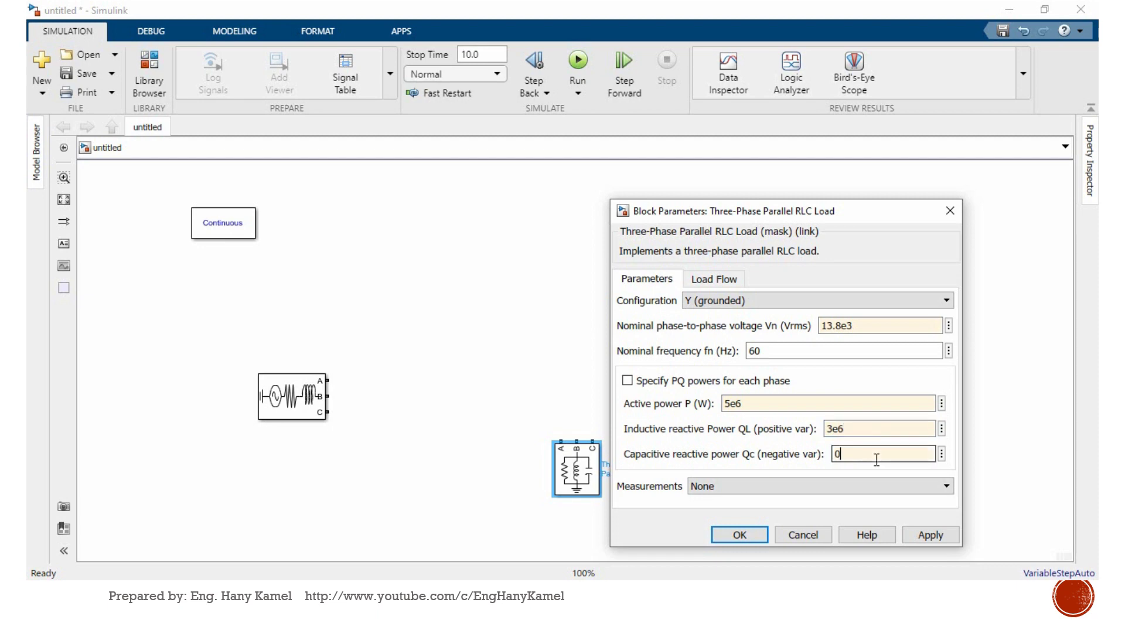
Apply the load values, keep the Y (grounded) configuration, and confirm with OK
click(920, 542)
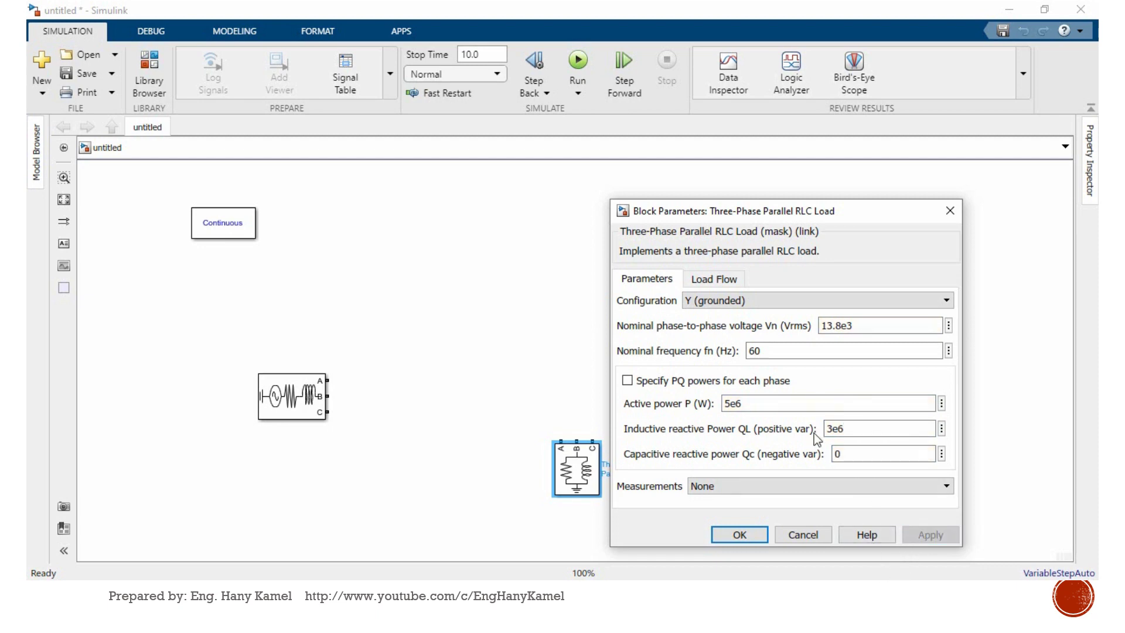
click(733, 300)
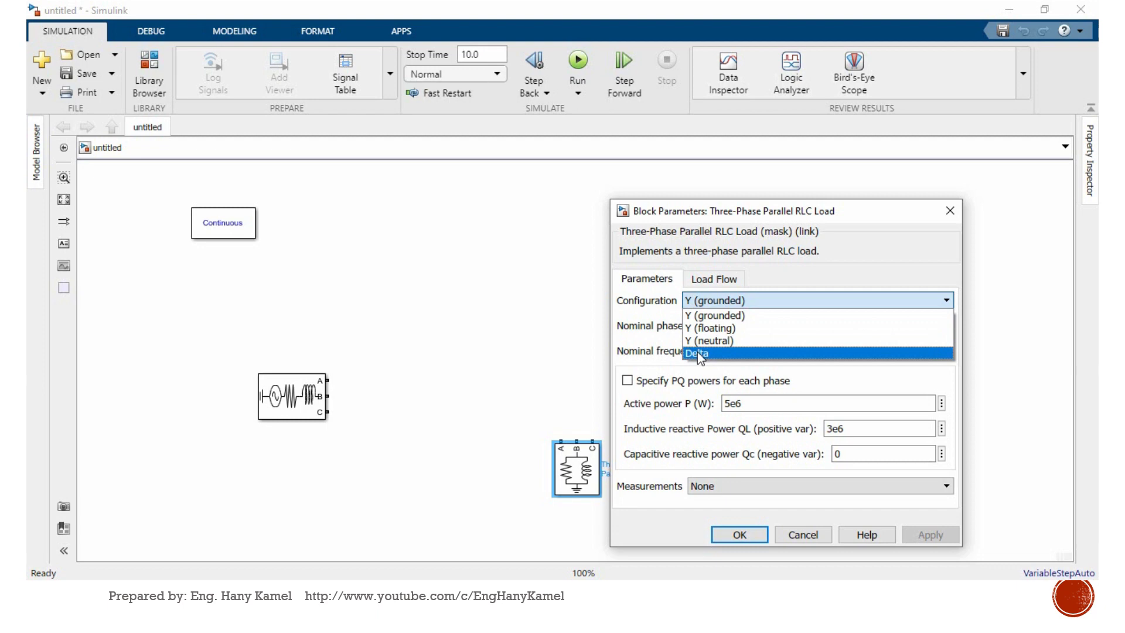
click(717, 301)
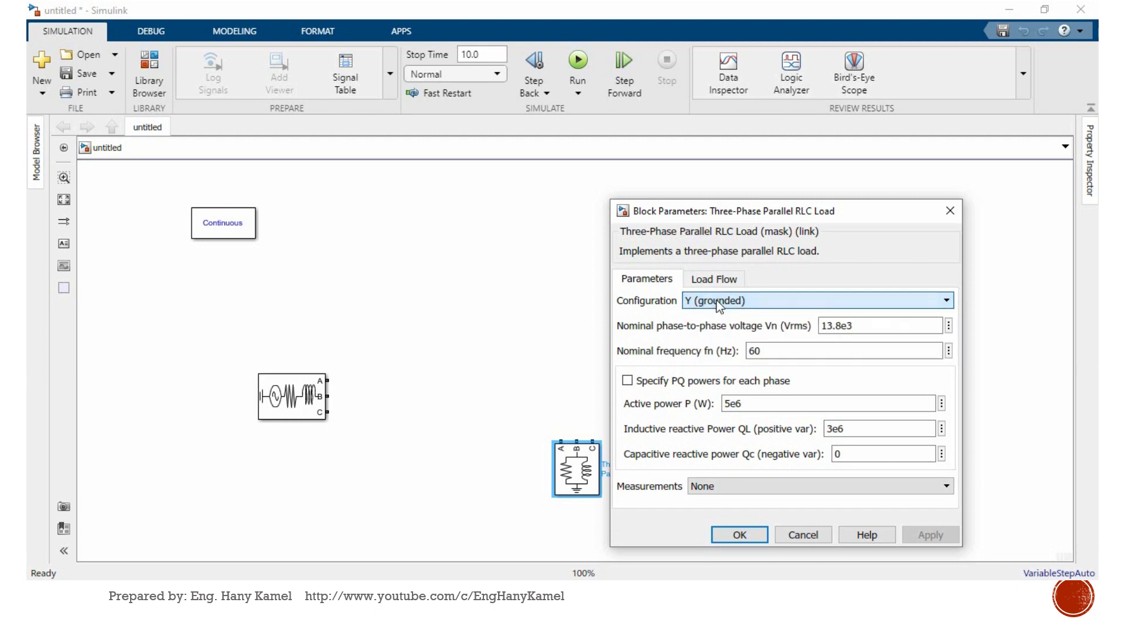
click(759, 535)
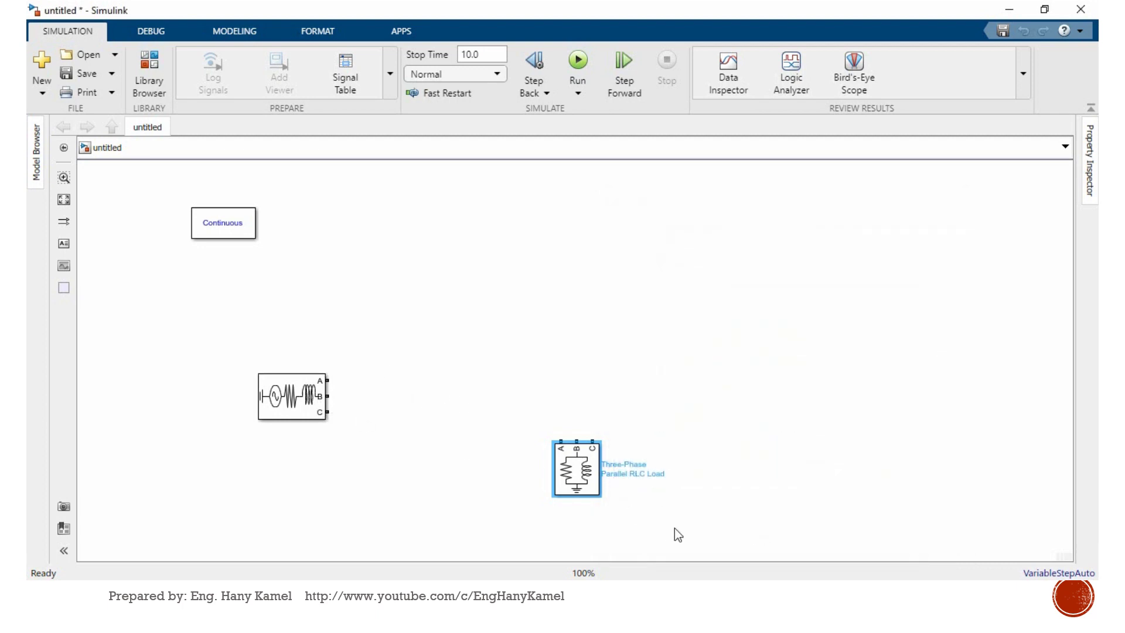
Place a Three-Phase V-I Measurement block from the Measurements library between source and load
key(alt+Tab)
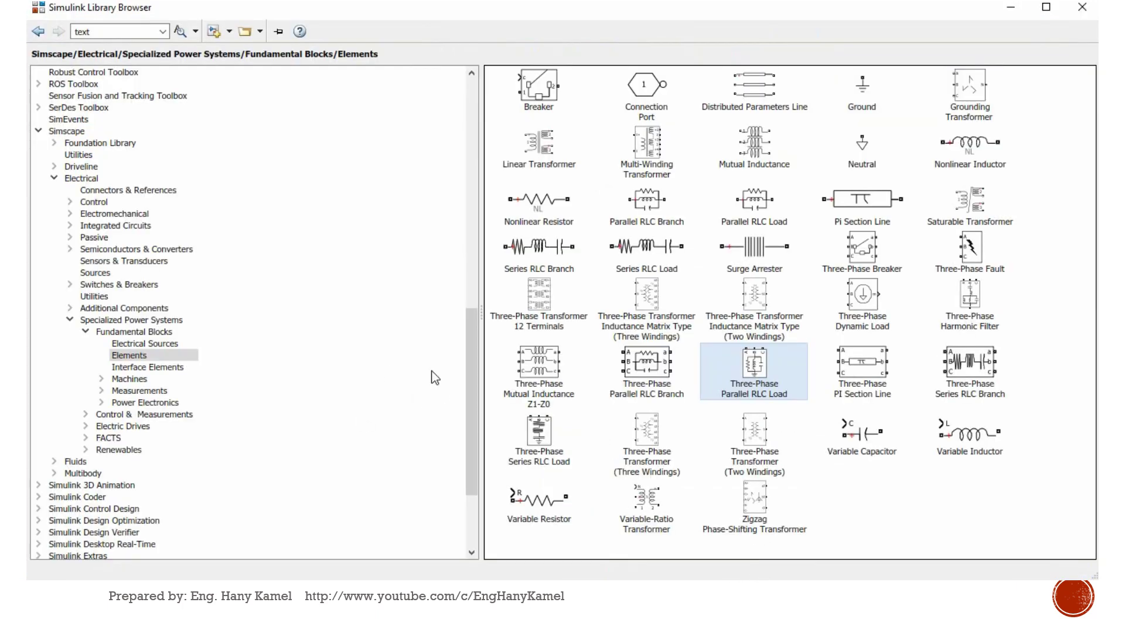
click(135, 392)
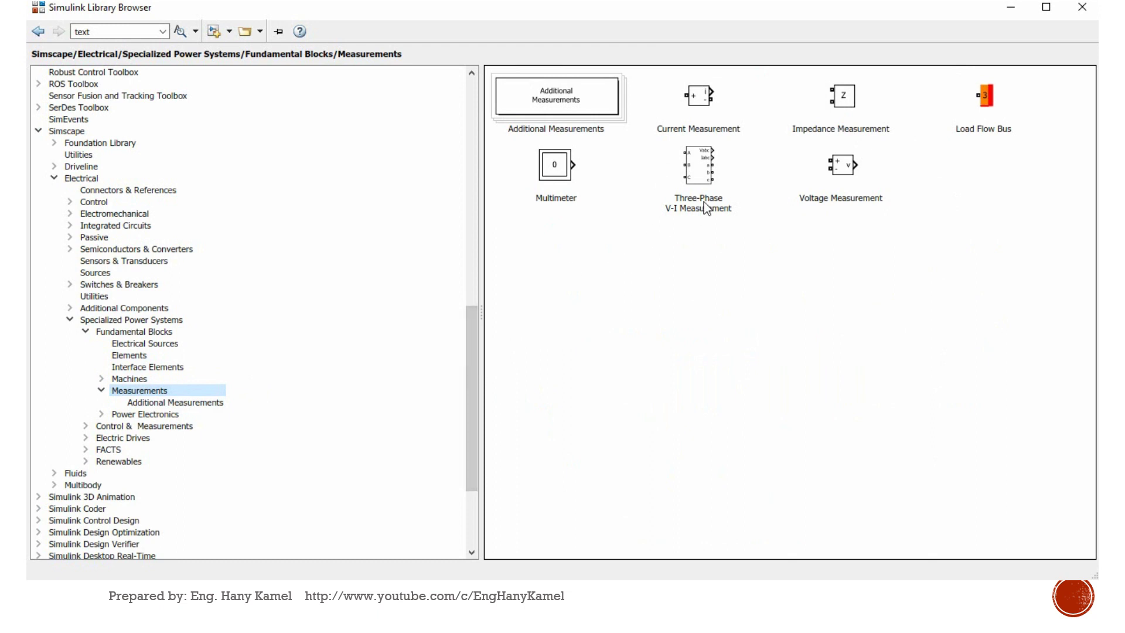
mouse_move(706, 114)
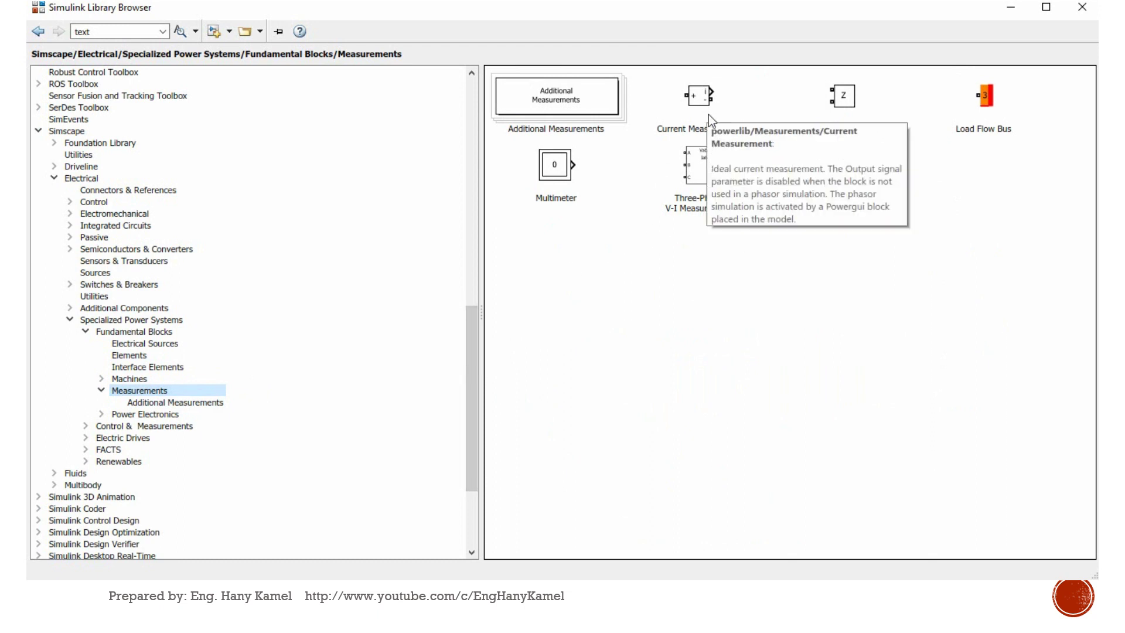
mouse_move(853, 193)
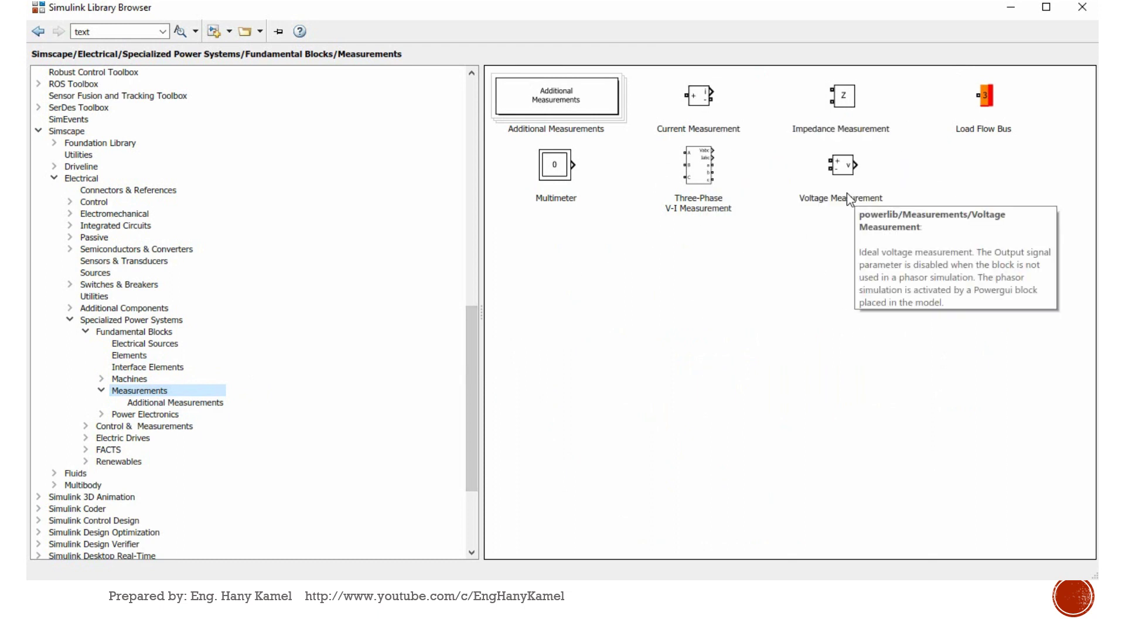
mouse_move(759, 145)
mouse_move(691, 183)
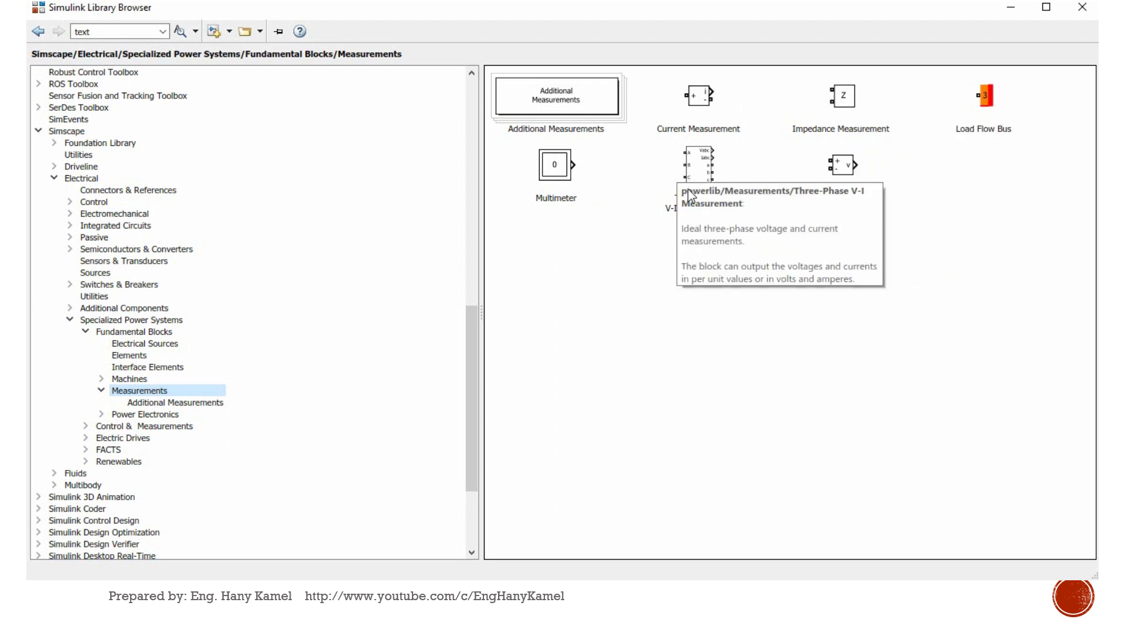
drag(704, 177, 327, 396)
Wire source phase A into the measurement block and its a and c outputs to the load
drag(437, 376, 576, 441)
drag(479, 420, 593, 441)
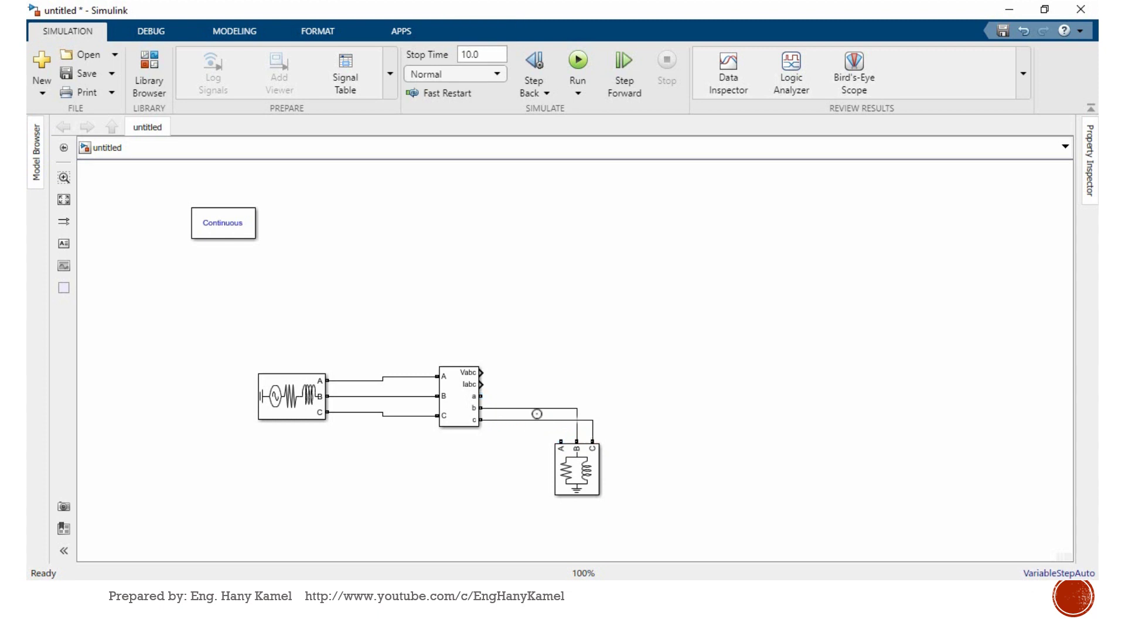
drag(480, 396, 560, 443)
Set the V-I Measurement to phase-to-phase voltage and current measurement yes, then OK
click(559, 446)
double_click(455, 403)
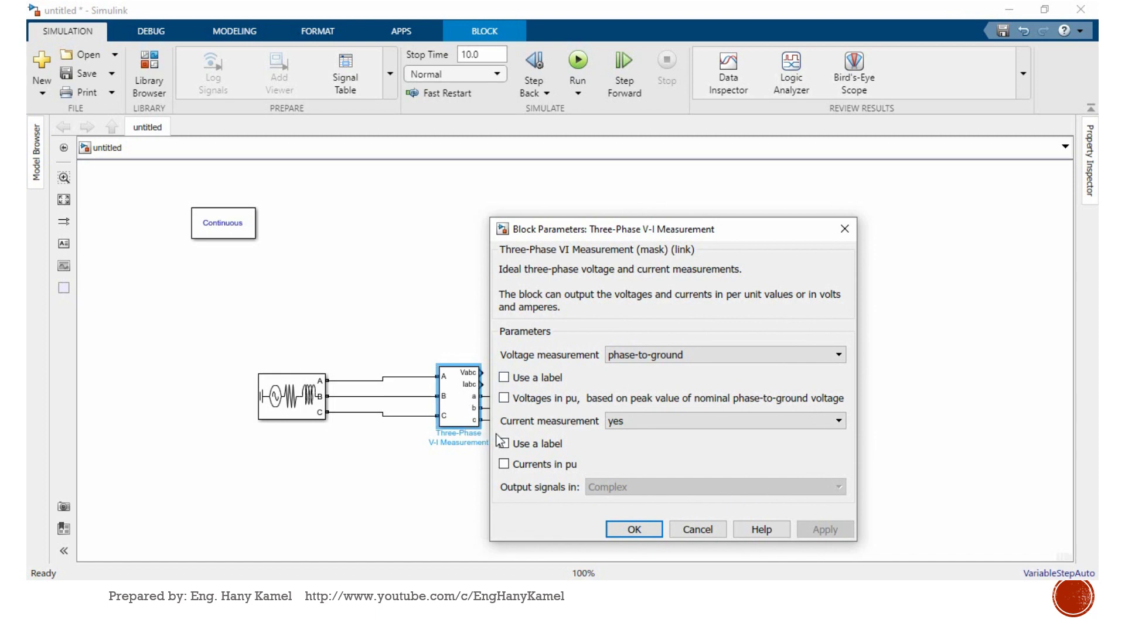
click(650, 360)
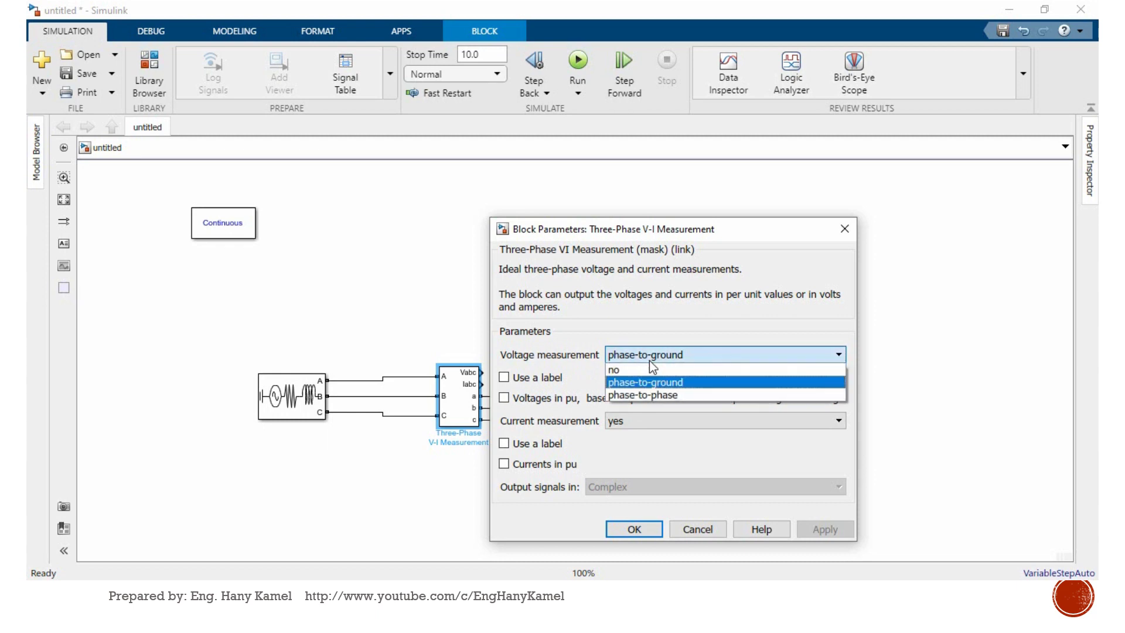
click(648, 396)
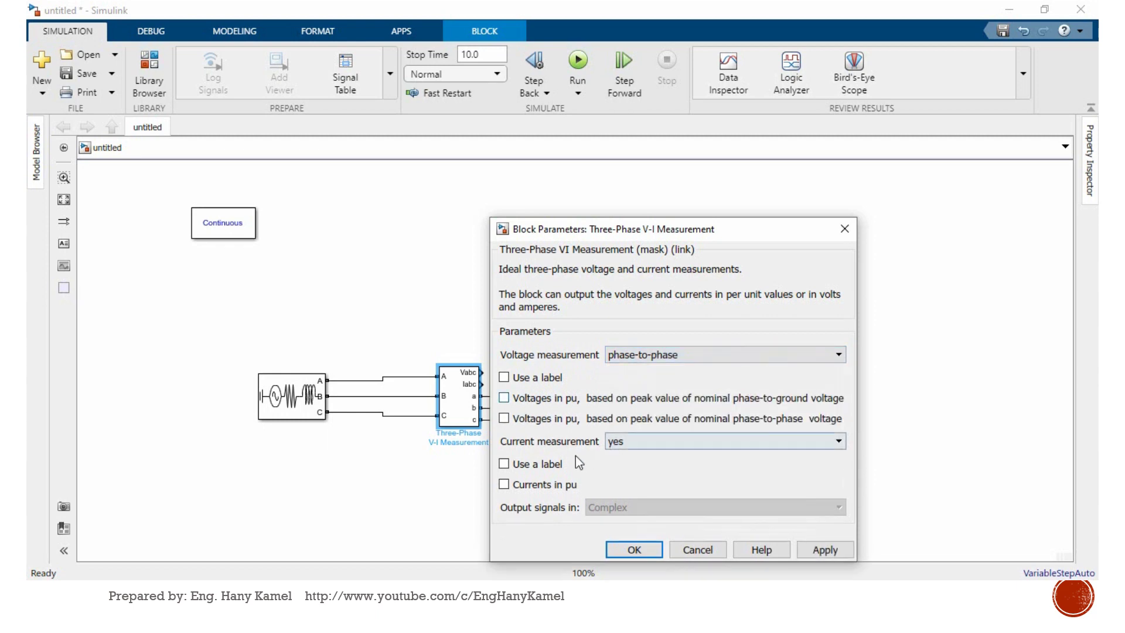
click(635, 444)
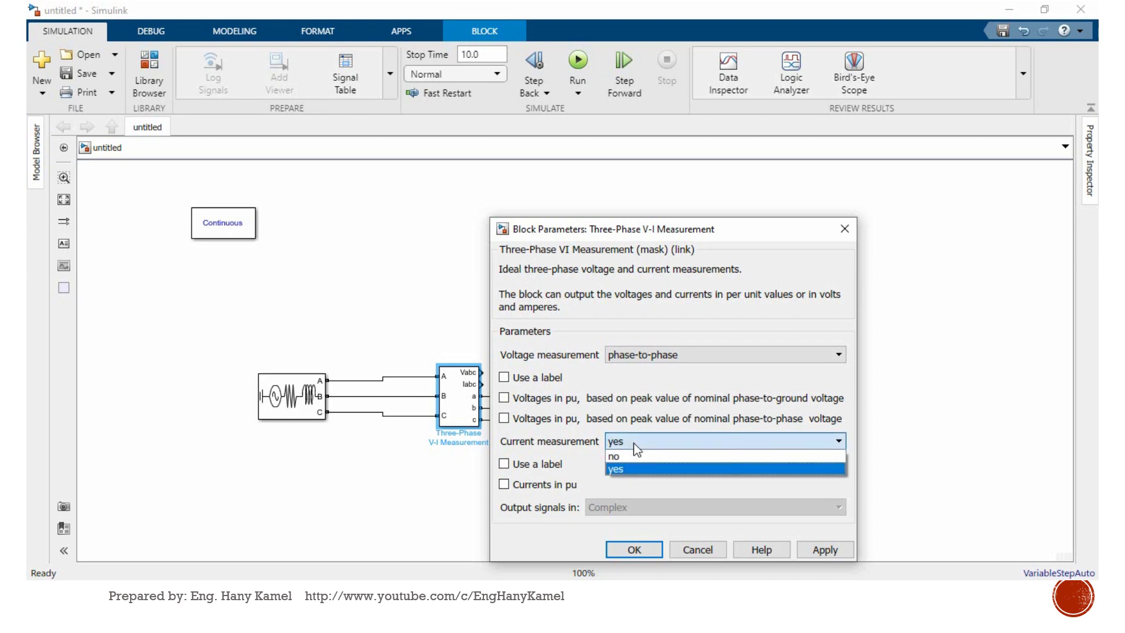
click(624, 472)
click(632, 549)
Place an RMS block from Additional Measurements above the V-I Measurement block
click(788, 592)
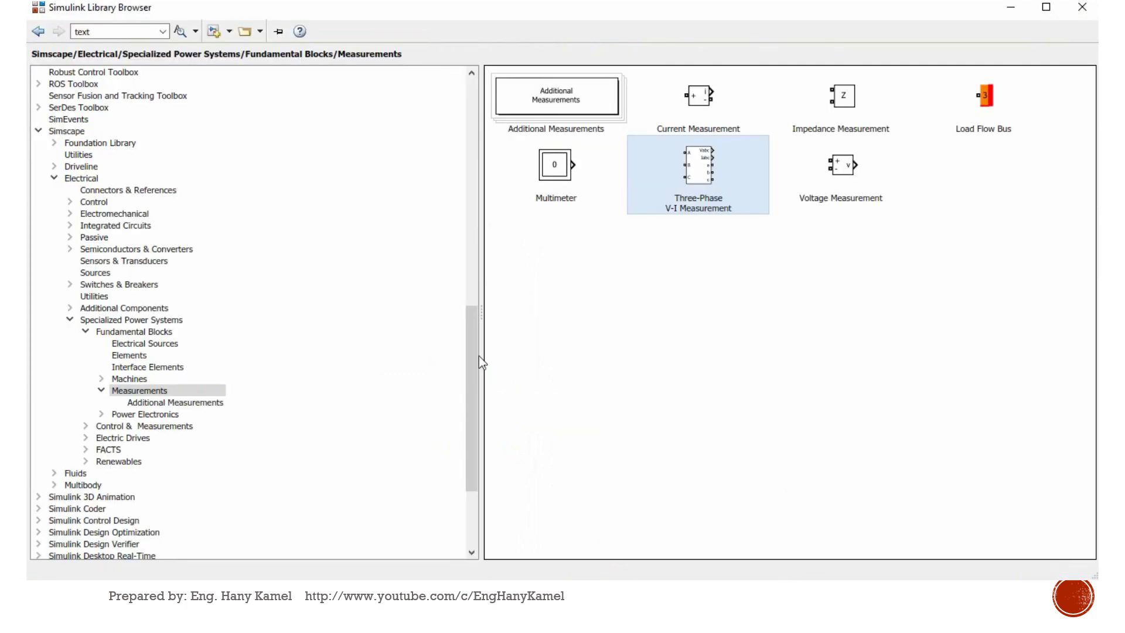
drag(473, 402, 465, 176)
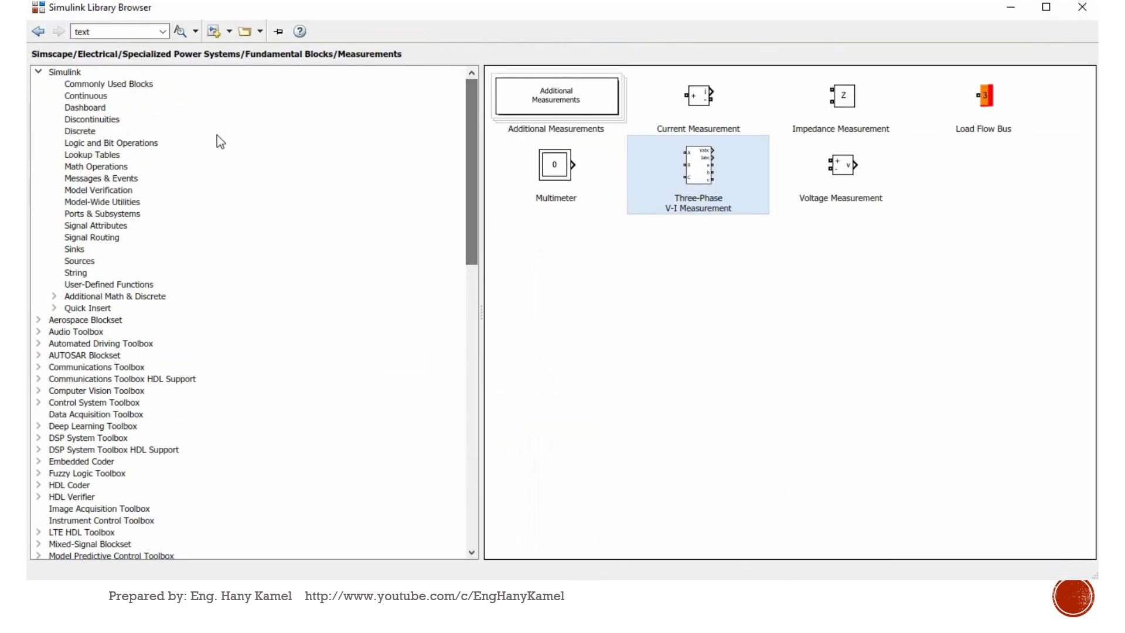
drag(473, 265, 469, 513)
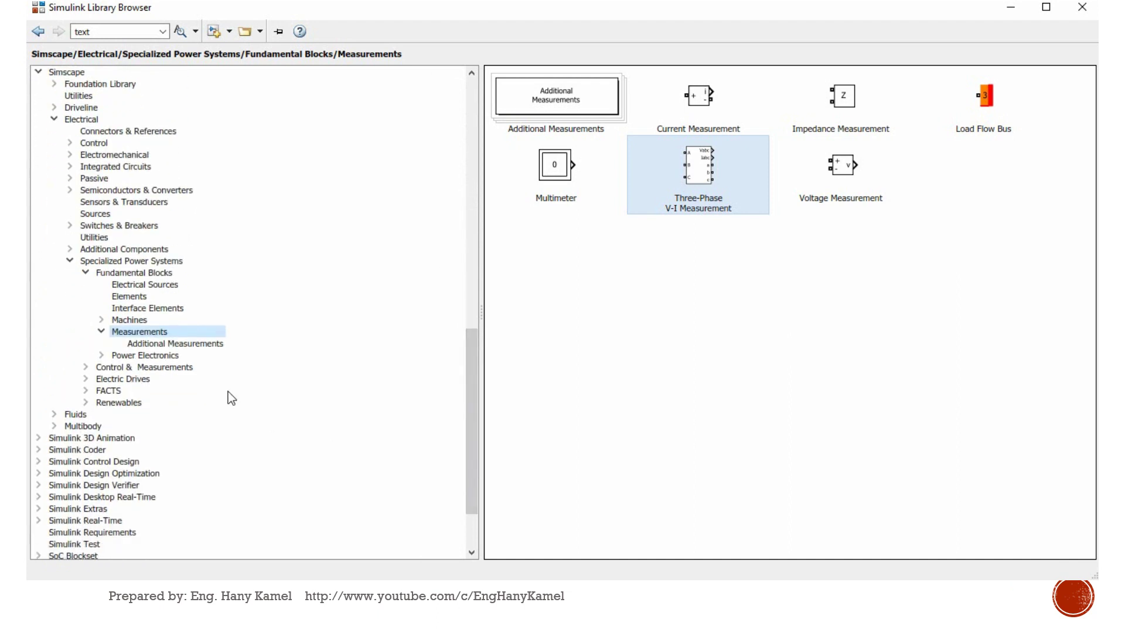
click(144, 345)
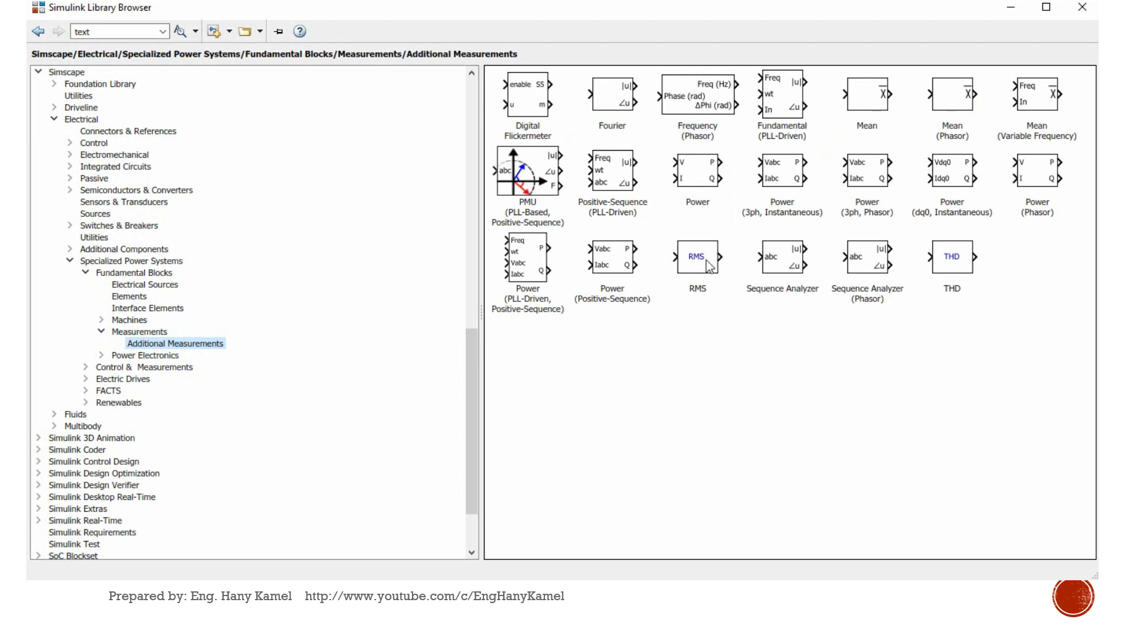
drag(707, 267, 614, 430)
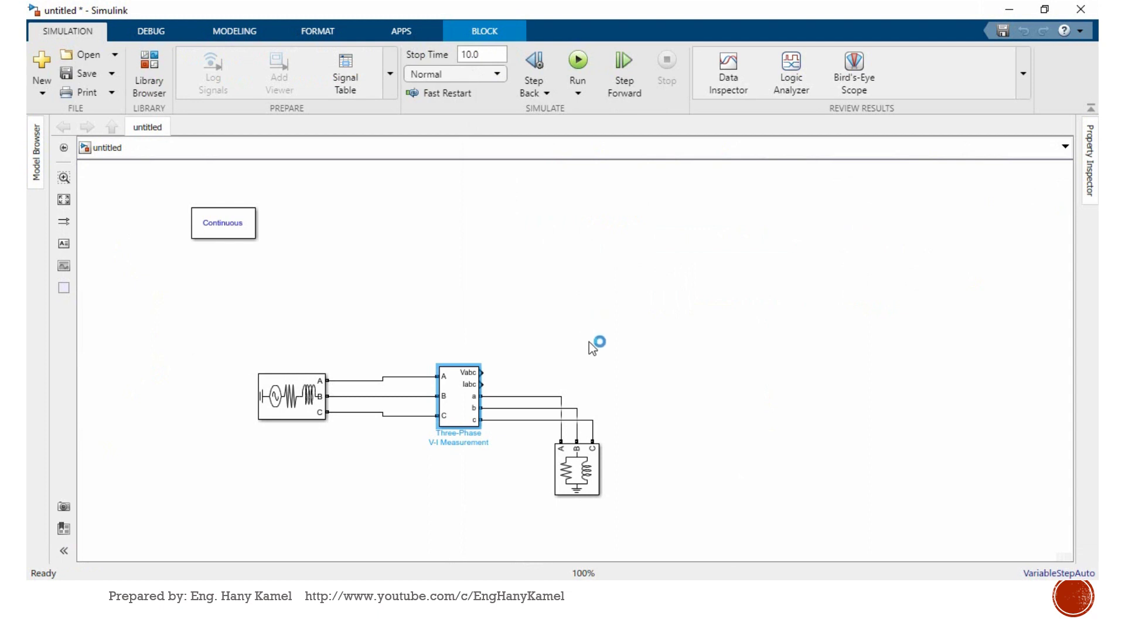
drag(589, 342, 574, 320)
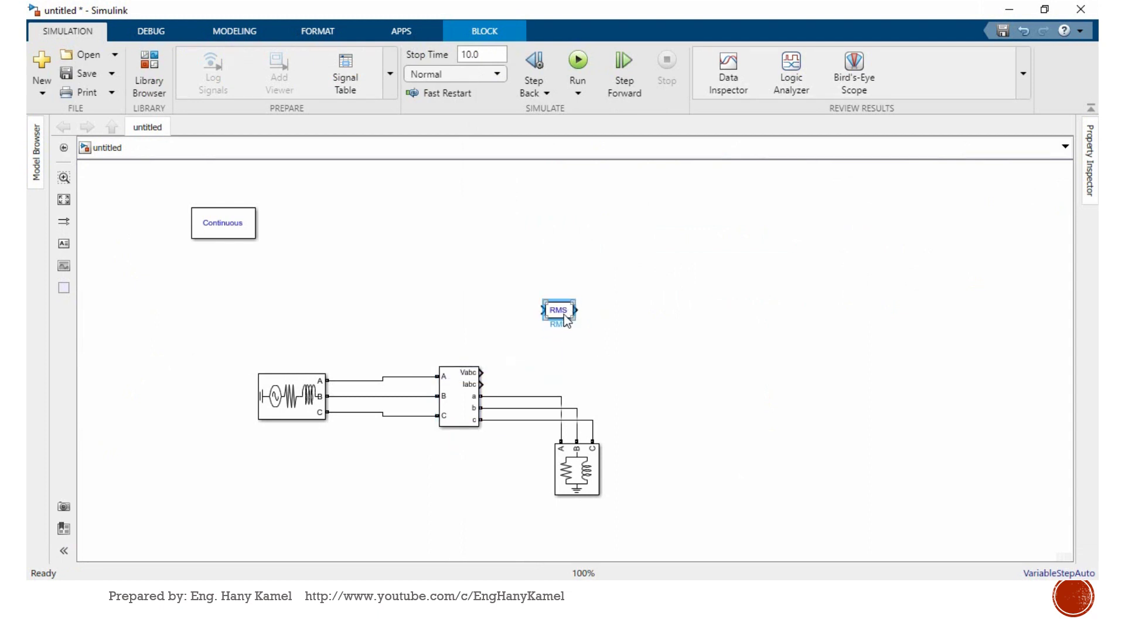
Set the RMS block's initial RMS value to 0 and wire Vabc into its input
double_click(563, 319)
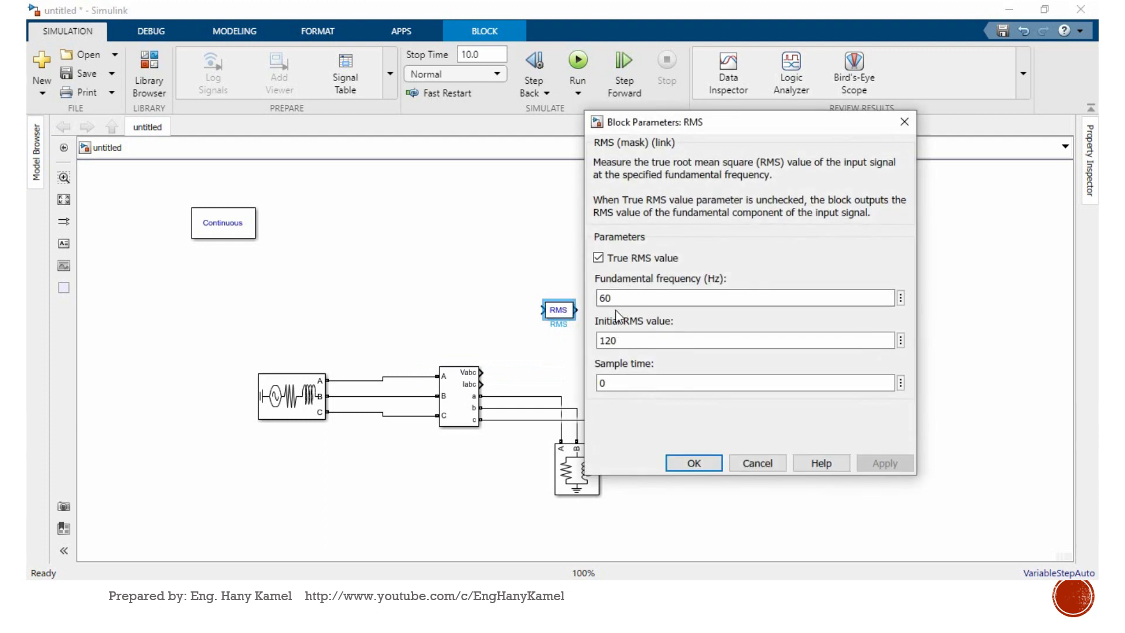
double_click(621, 338)
text(0)
key(Return)
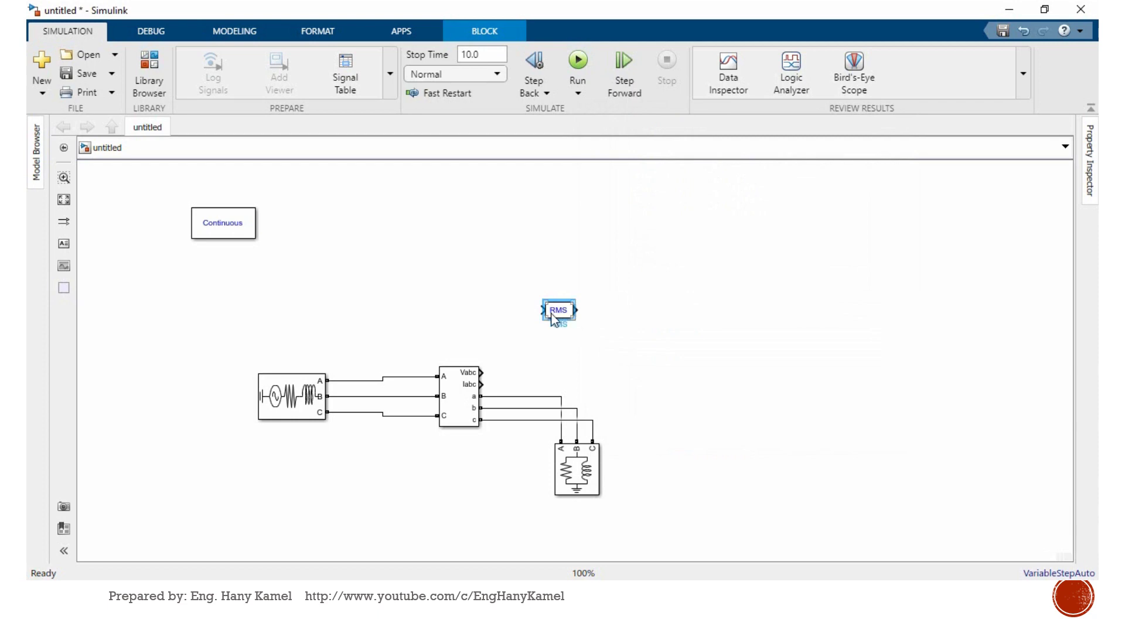
drag(542, 309, 482, 372)
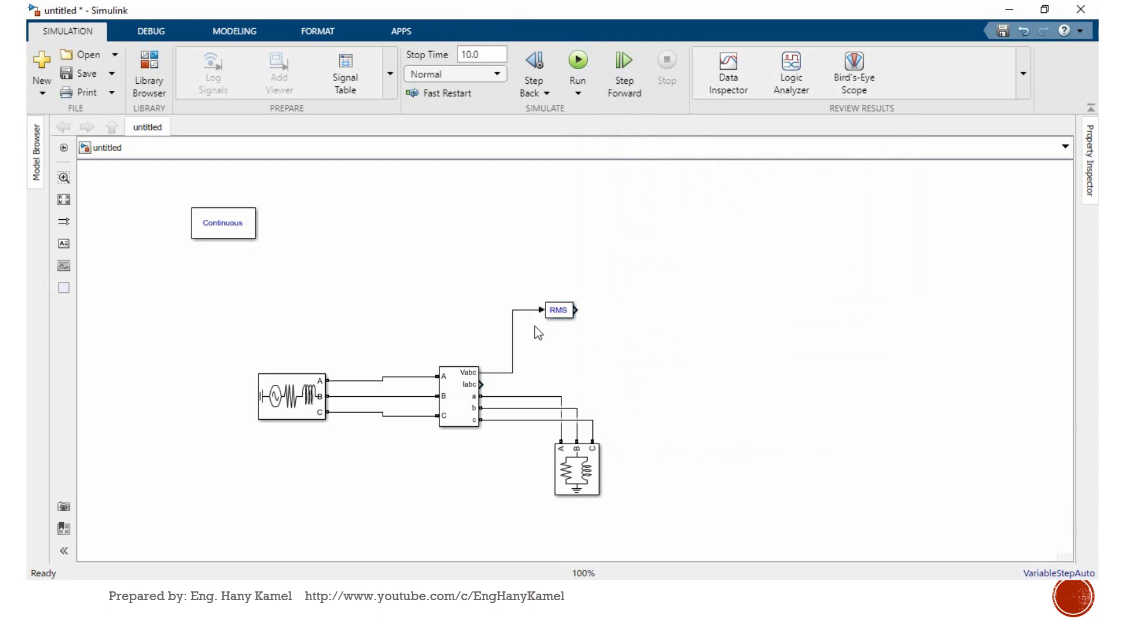
Position the second RMS block on the Iabc current output
drag(554, 314, 477, 391)
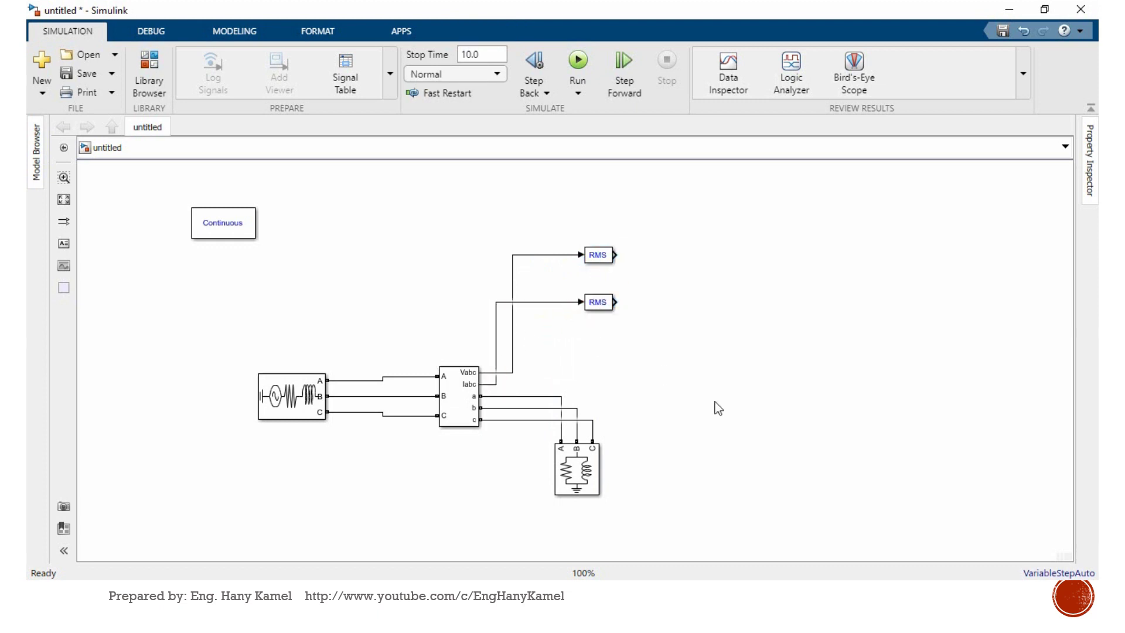
key(alt+Tab)
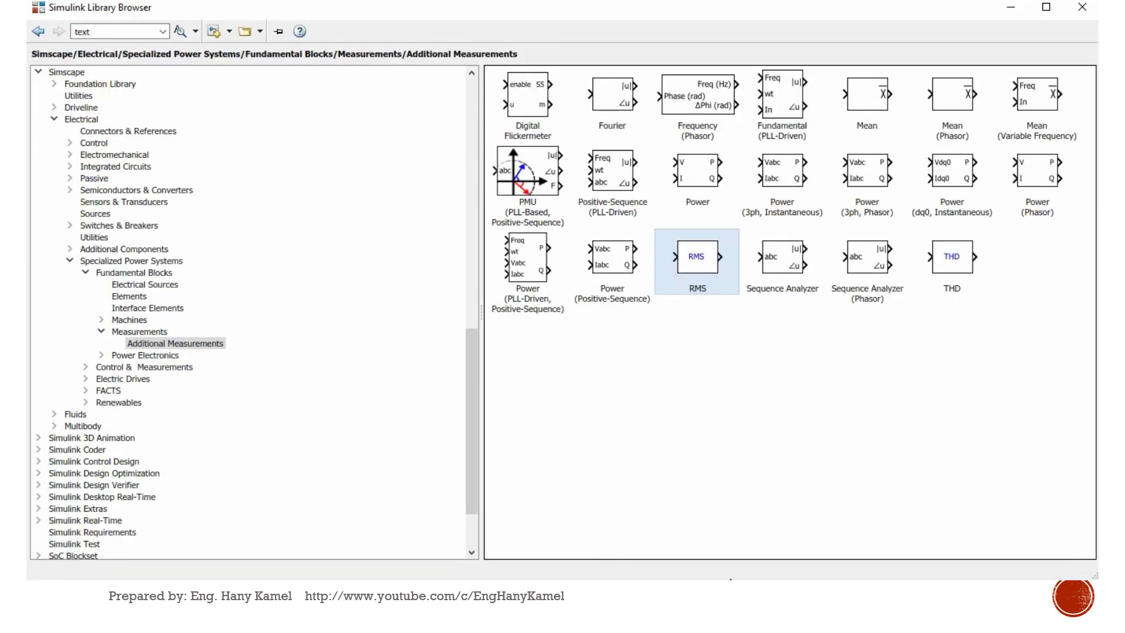
drag(477, 450, 478, 205)
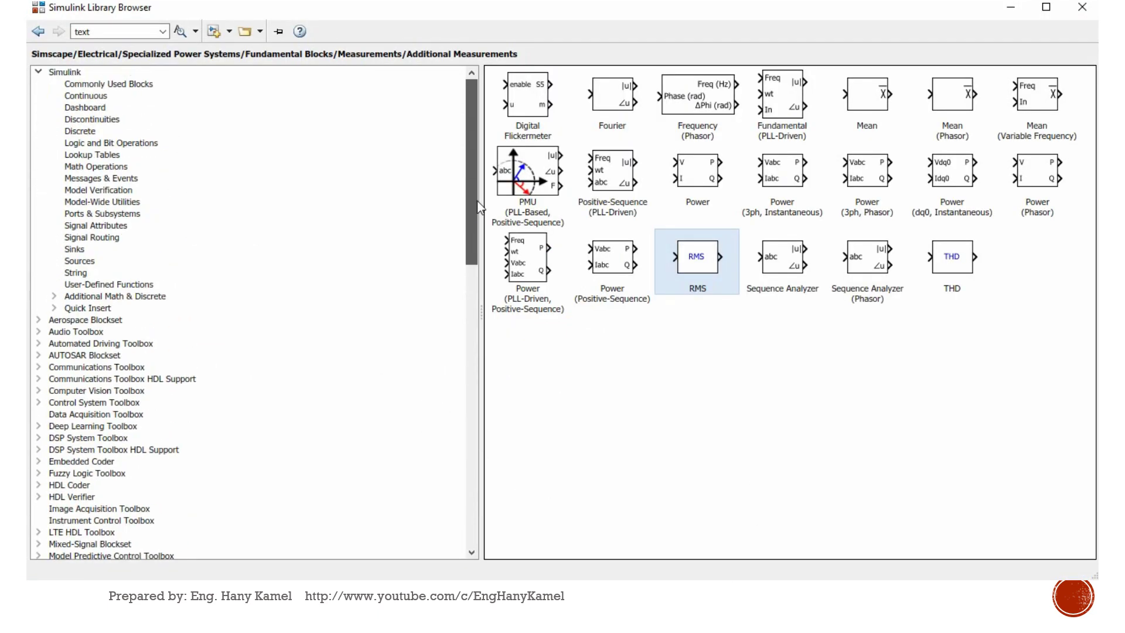
Add a Display block from Sinks and connect it to the voltage RMS output
click(79, 249)
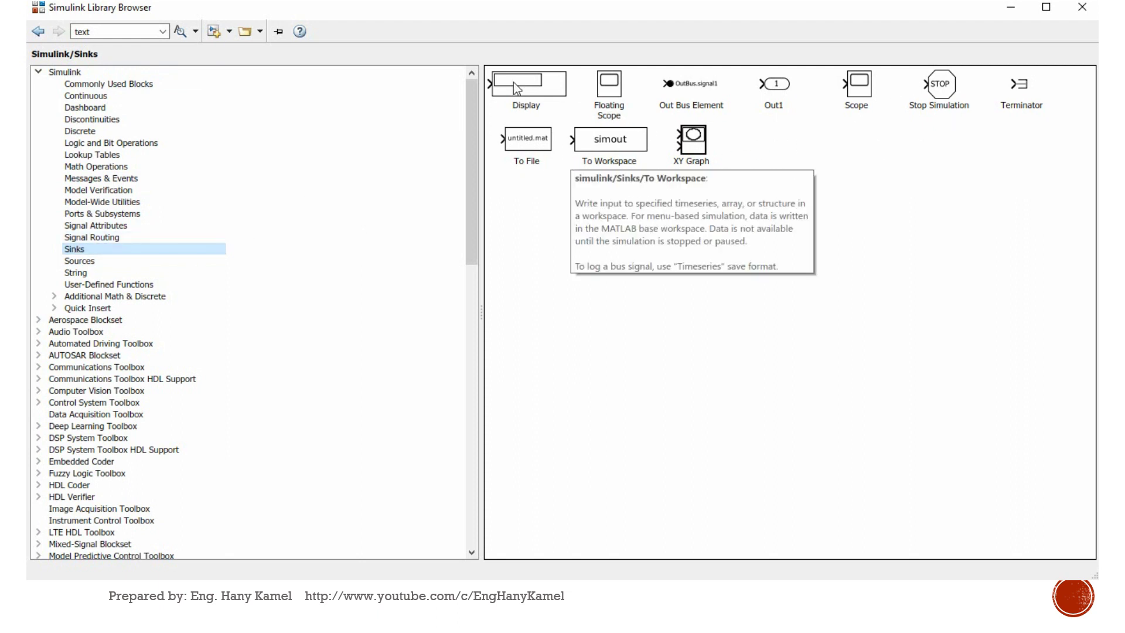
drag(516, 88, 687, 269)
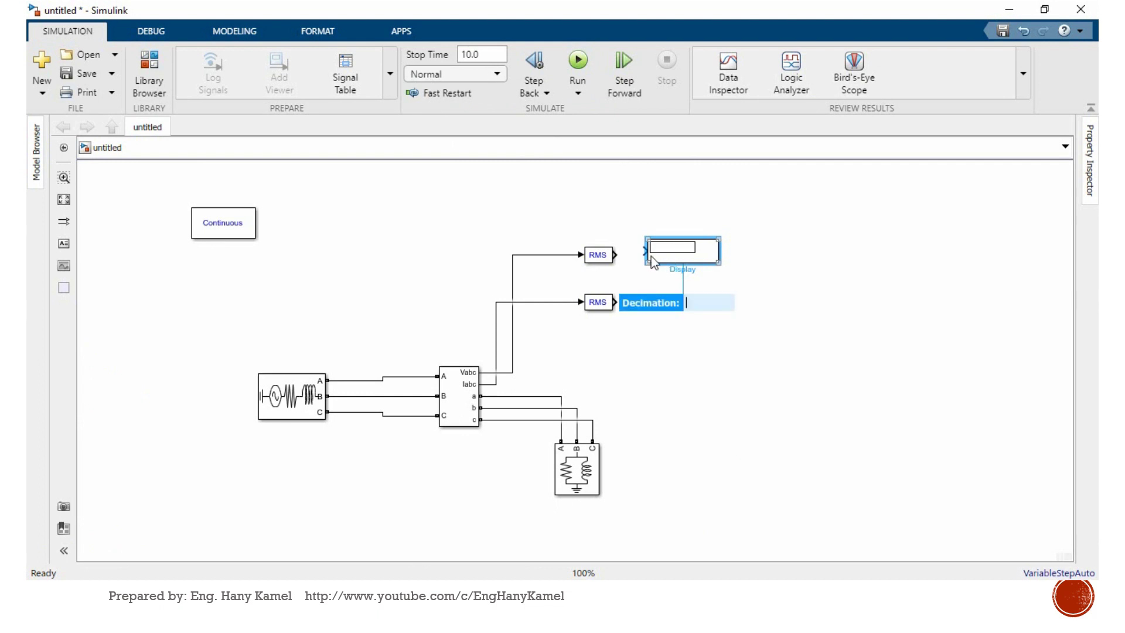
click(615, 252)
drag(693, 250, 775, 266)
Duplicate the Display for the current RMS output, align it, and run the simulation
key(ctrl+c)
key(ctrl+v)
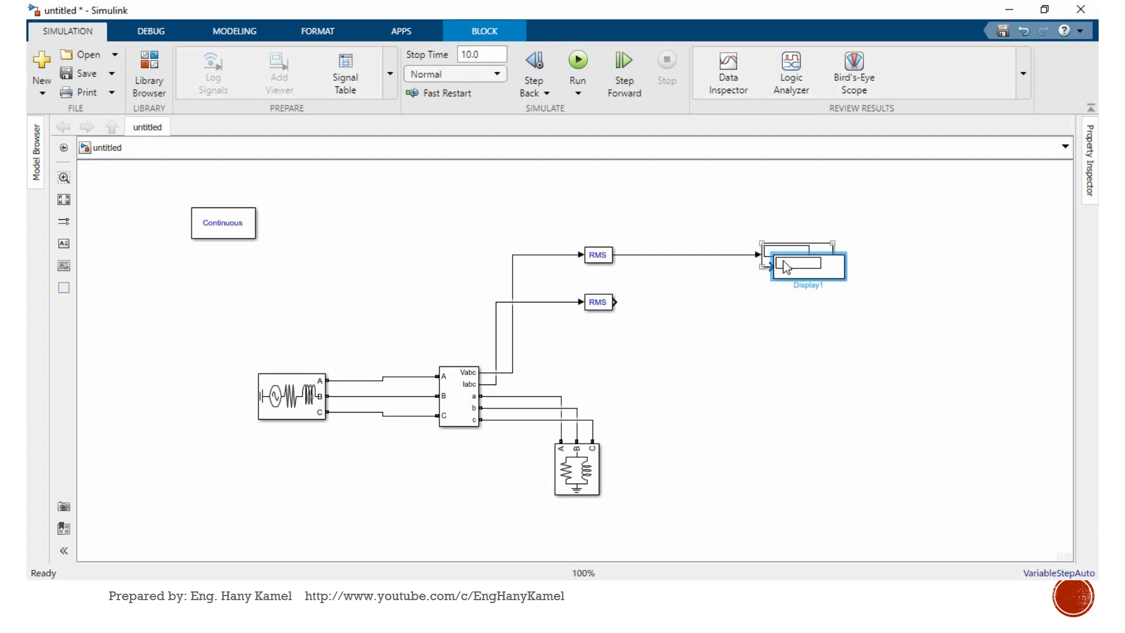
drag(789, 275, 785, 304)
click(727, 300)
click(775, 365)
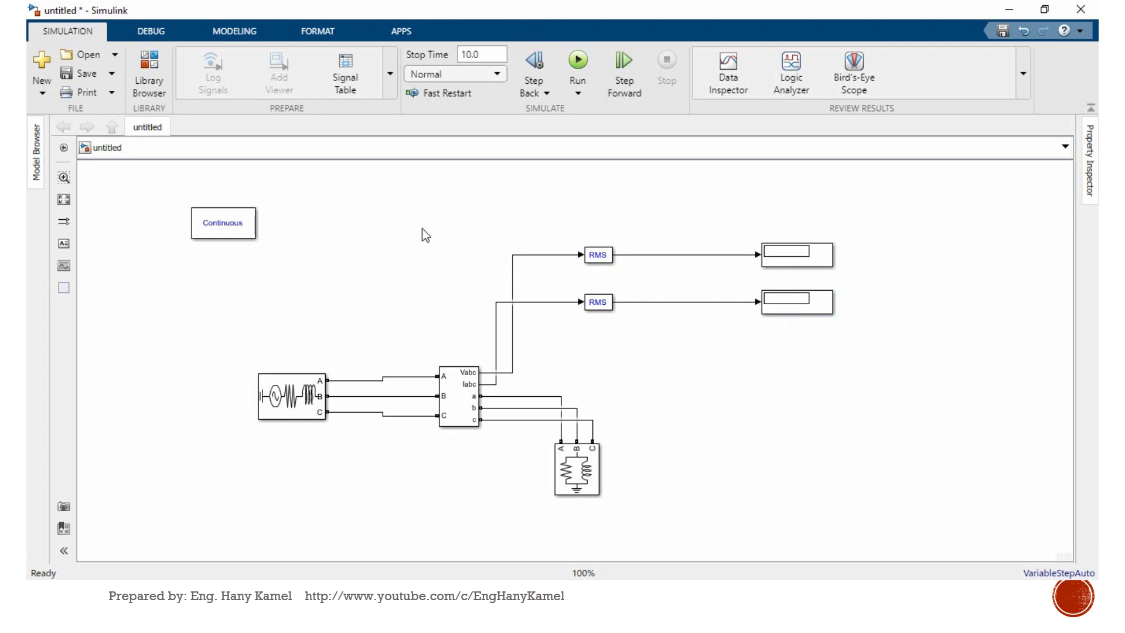
click(578, 61)
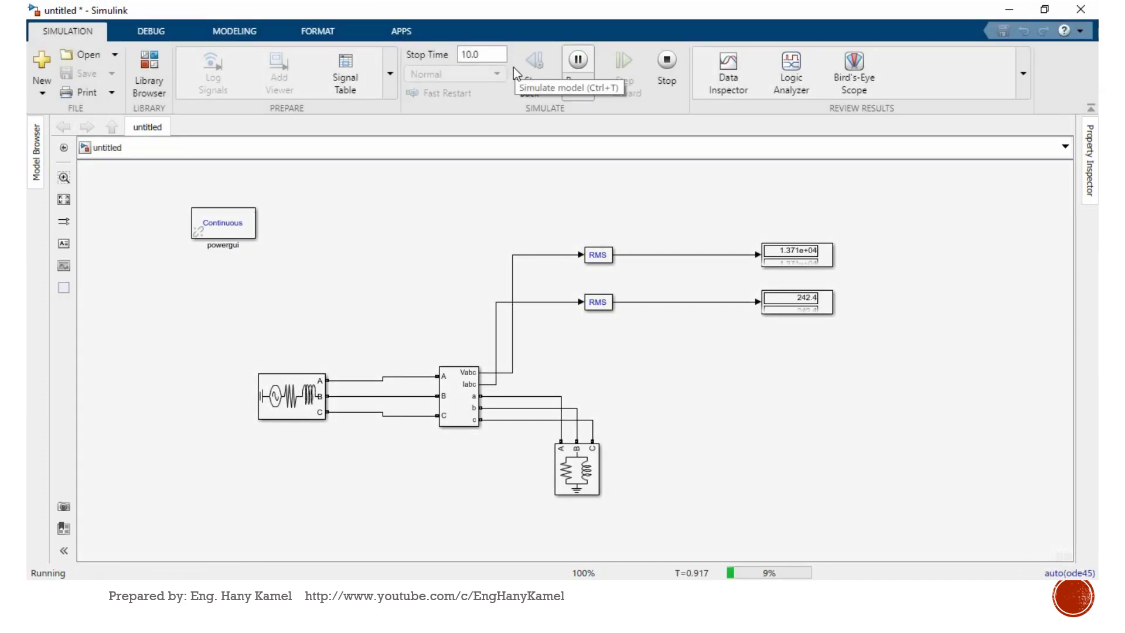
Pause and then stop the running simulation
click(578, 62)
click(797, 309)
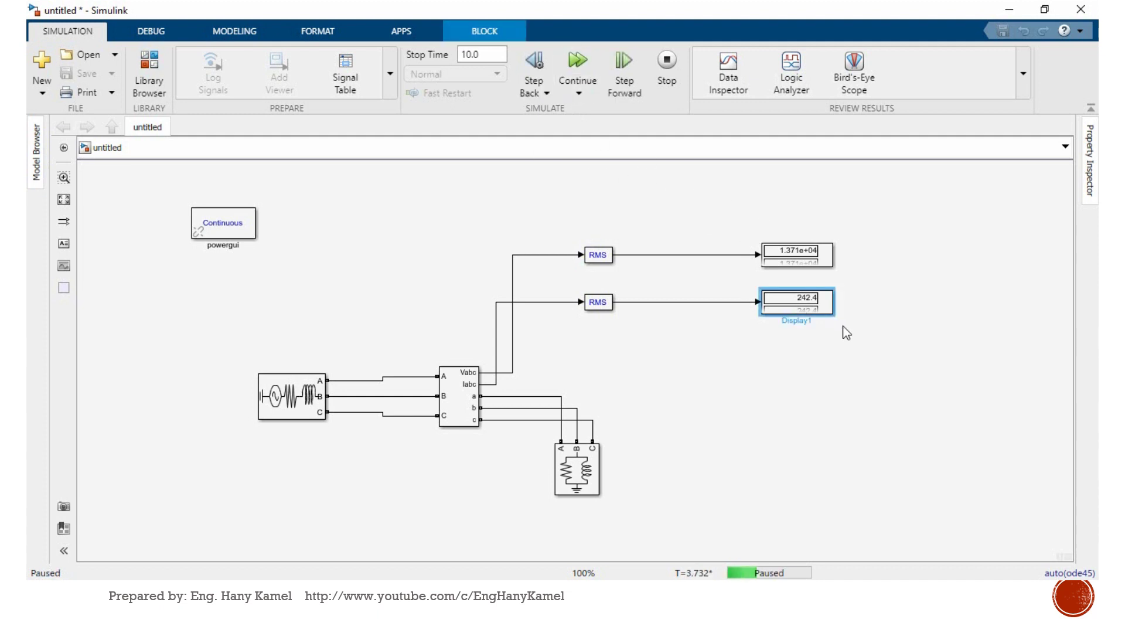
click(671, 85)
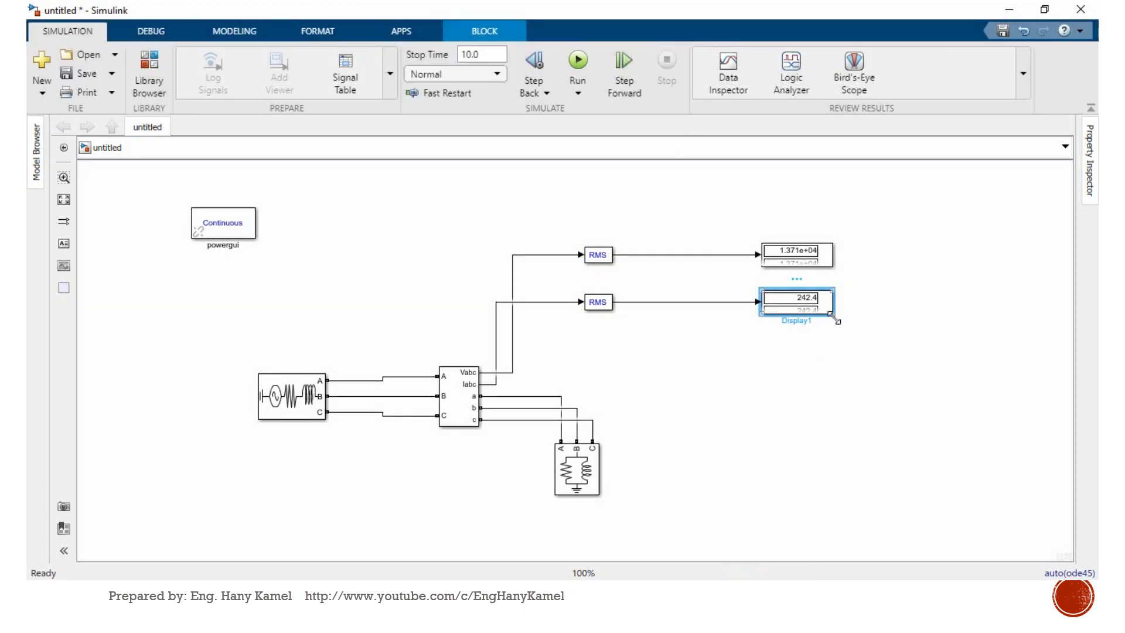
Resize the current and voltage Display blocks to three rows, showing 242.4 and 1.371e+04 per phase
drag(835, 318, 831, 340)
click(798, 258)
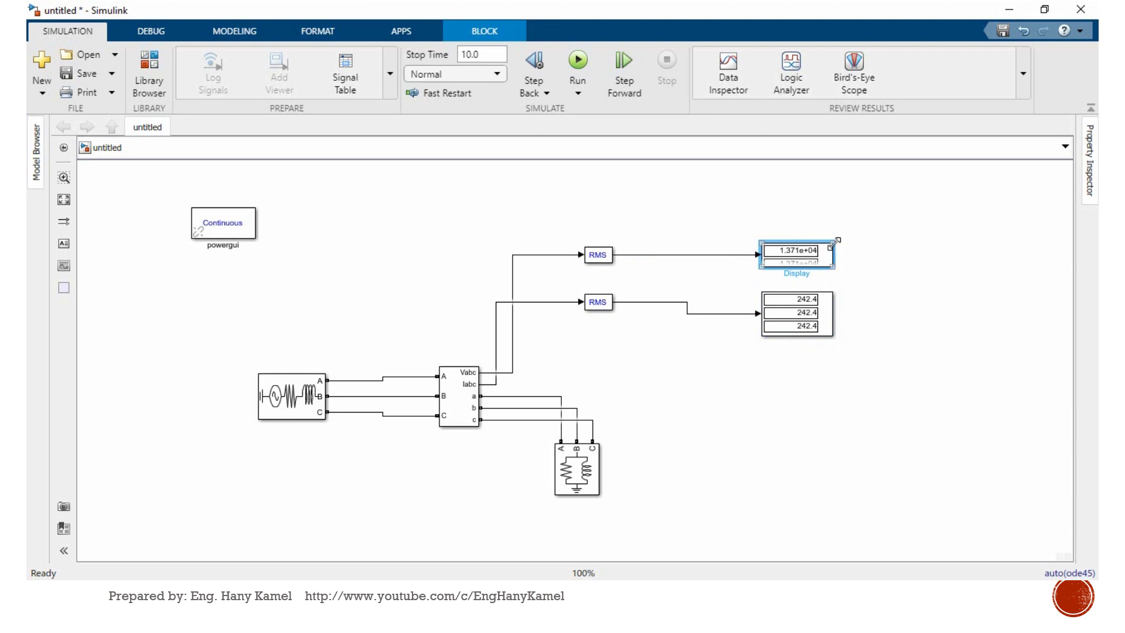
drag(833, 242, 836, 217)
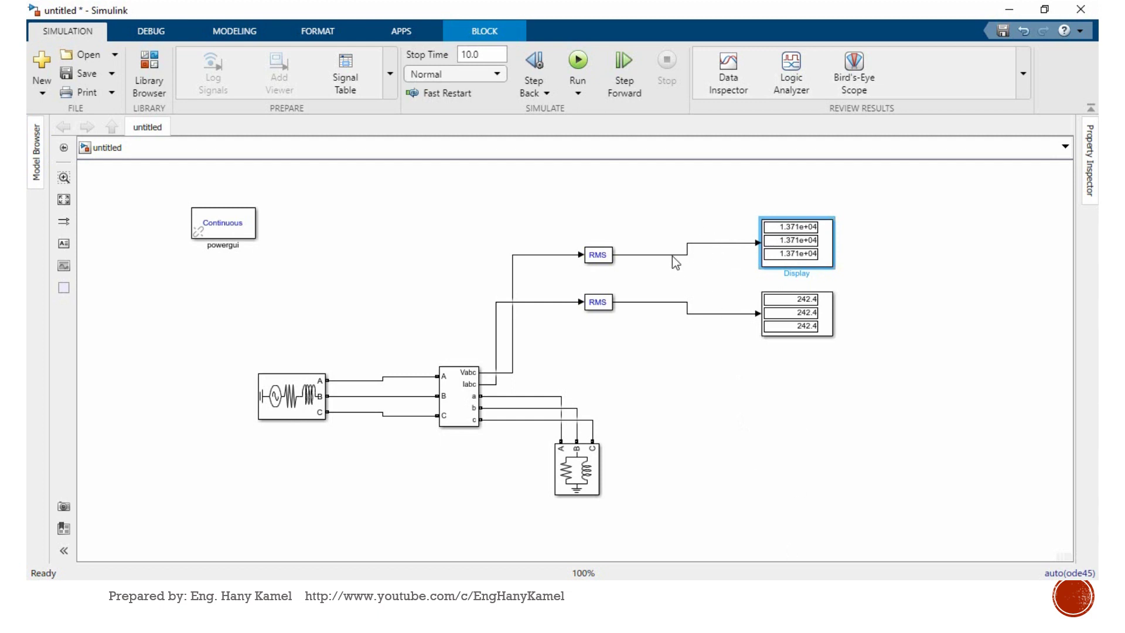
Drop a Gain block from Commonly Used Blocks onto the voltage display line and set it to 1/1000
key(ctrl+shift+l)
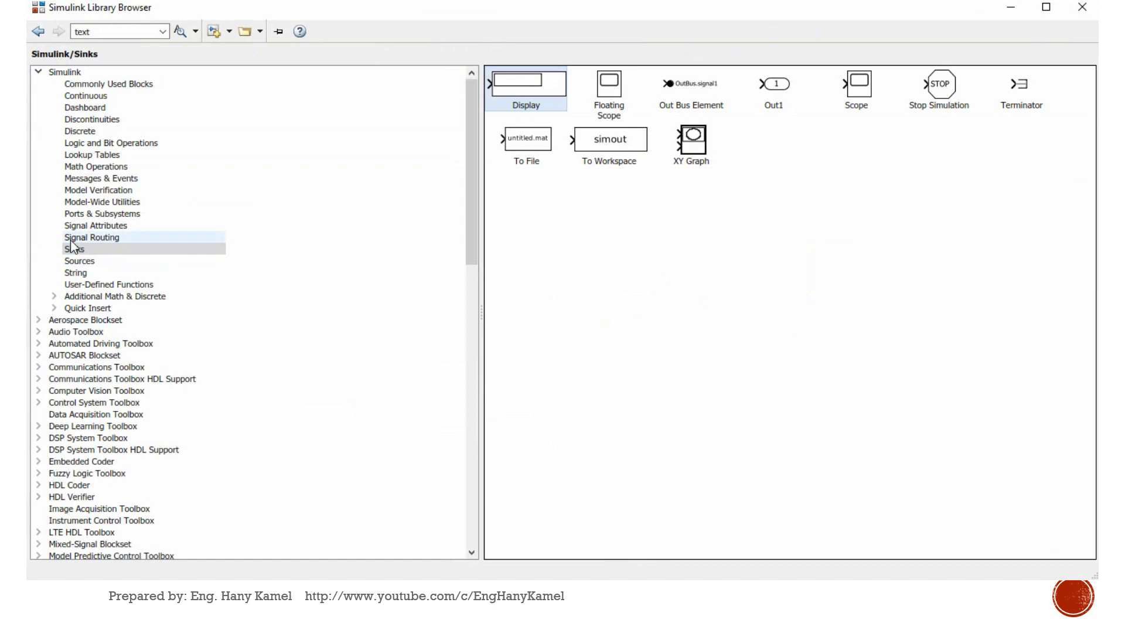
click(88, 85)
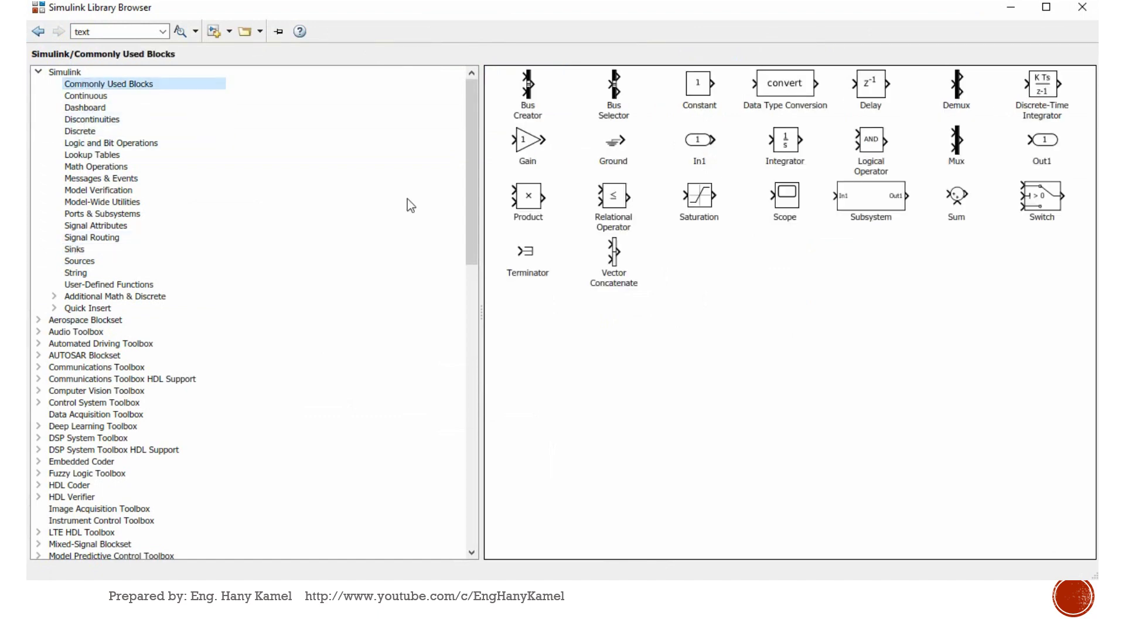
drag(531, 140, 669, 263)
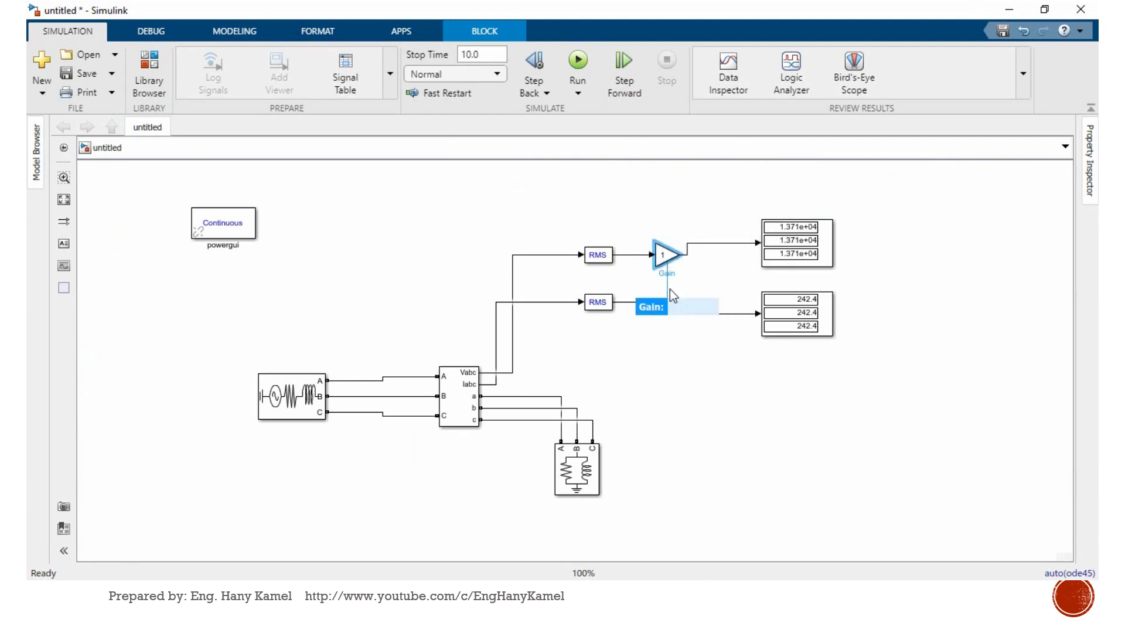
double_click(664, 258)
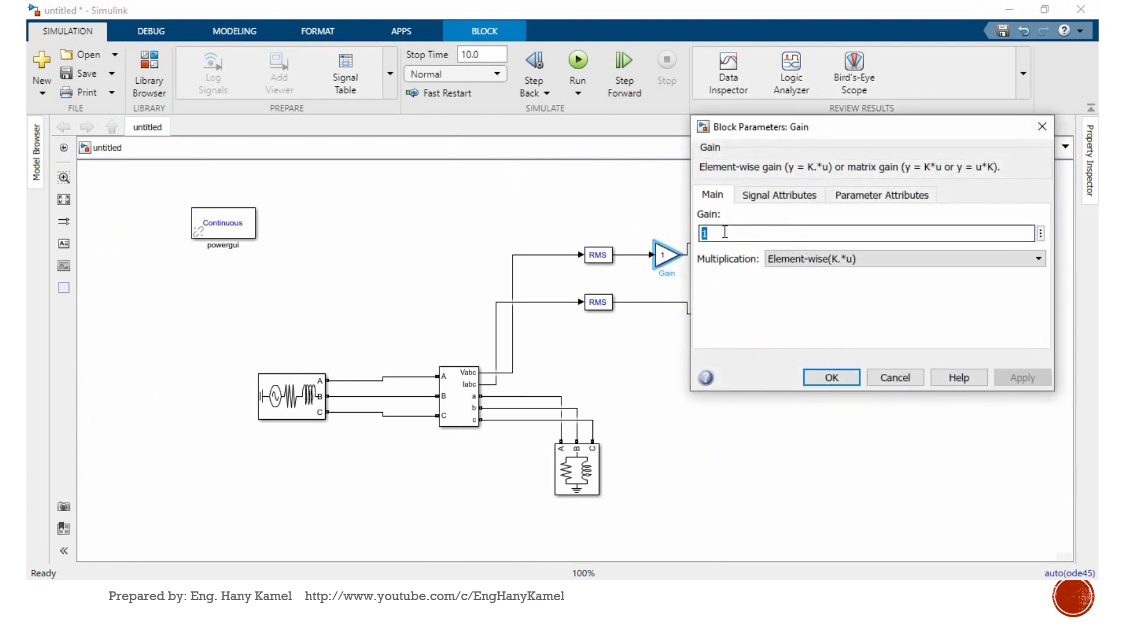
text(1000)
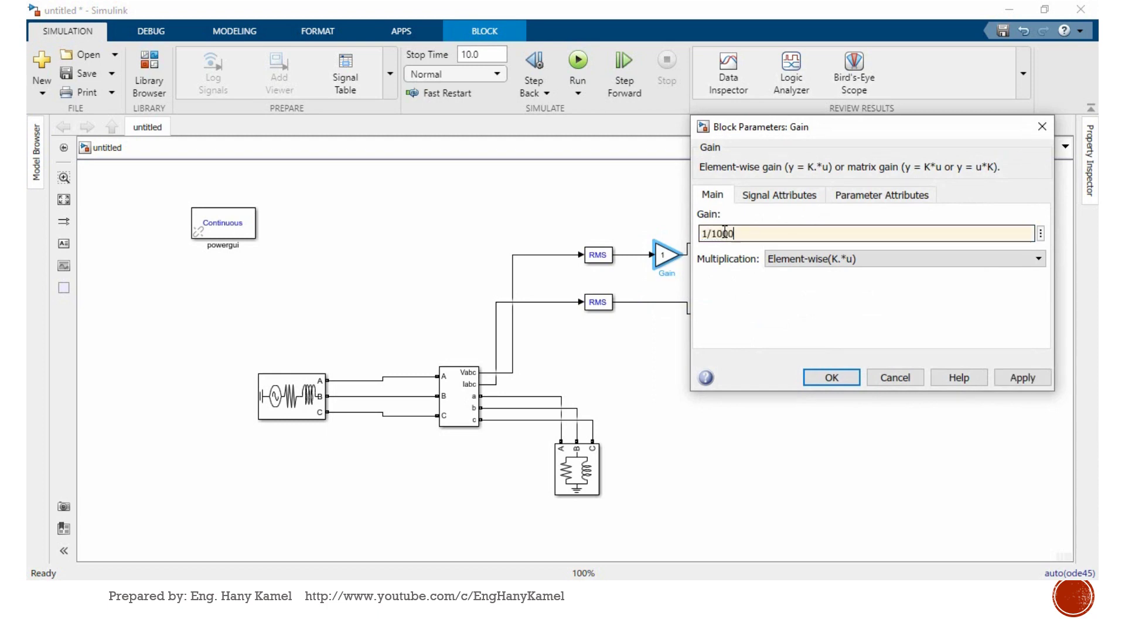
click(824, 378)
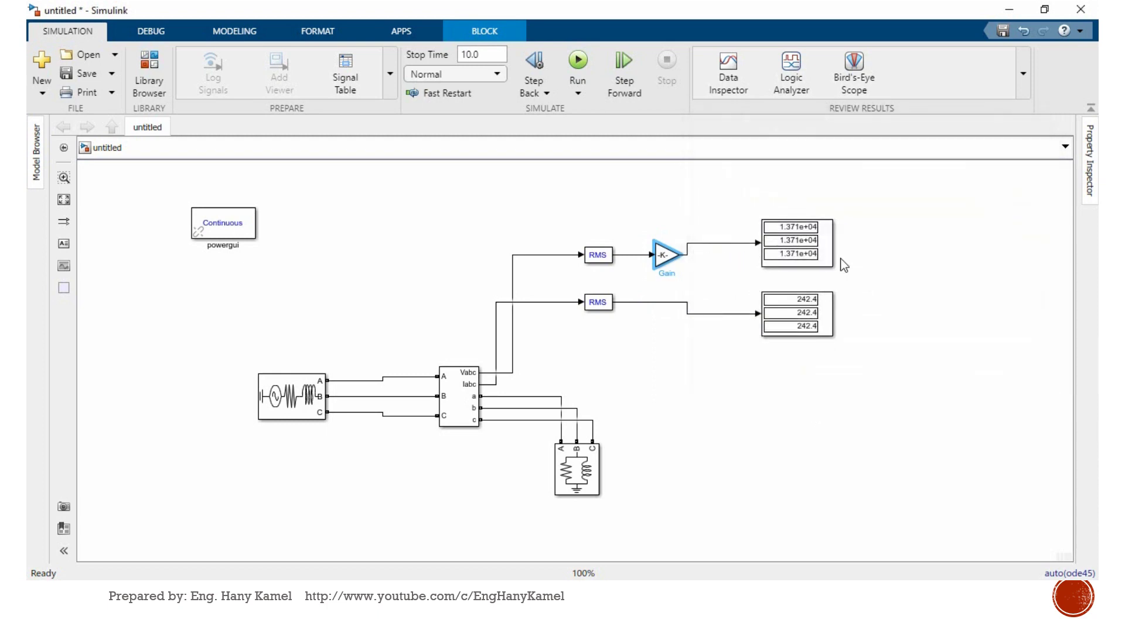
Add a bold, size-12 'KV' text label beside the voltage display
click(67, 245)
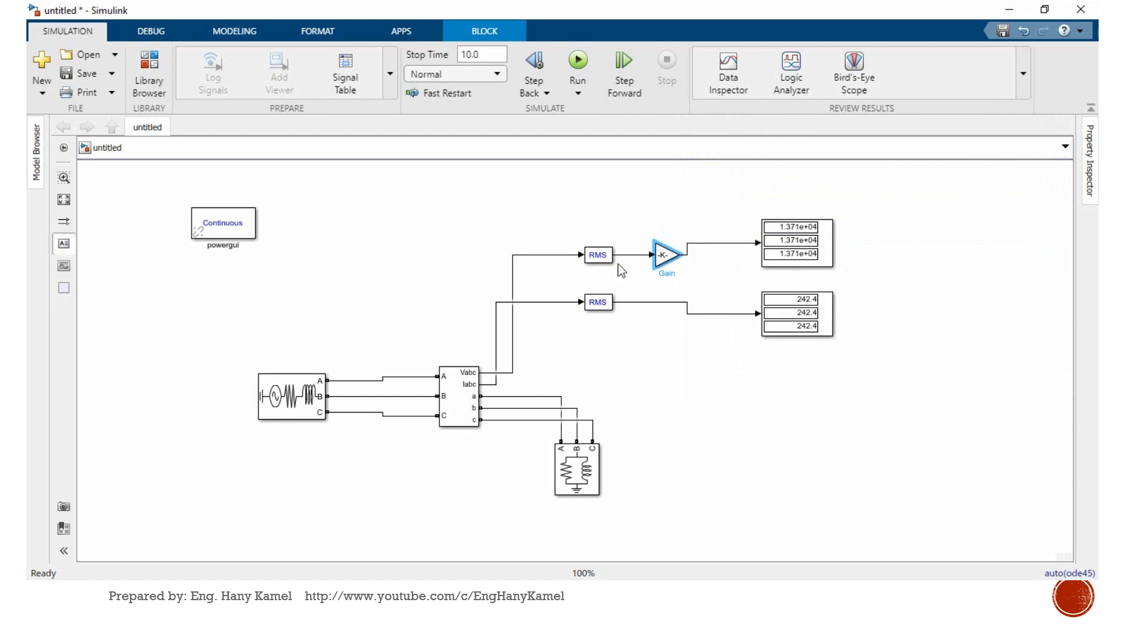
click(846, 251)
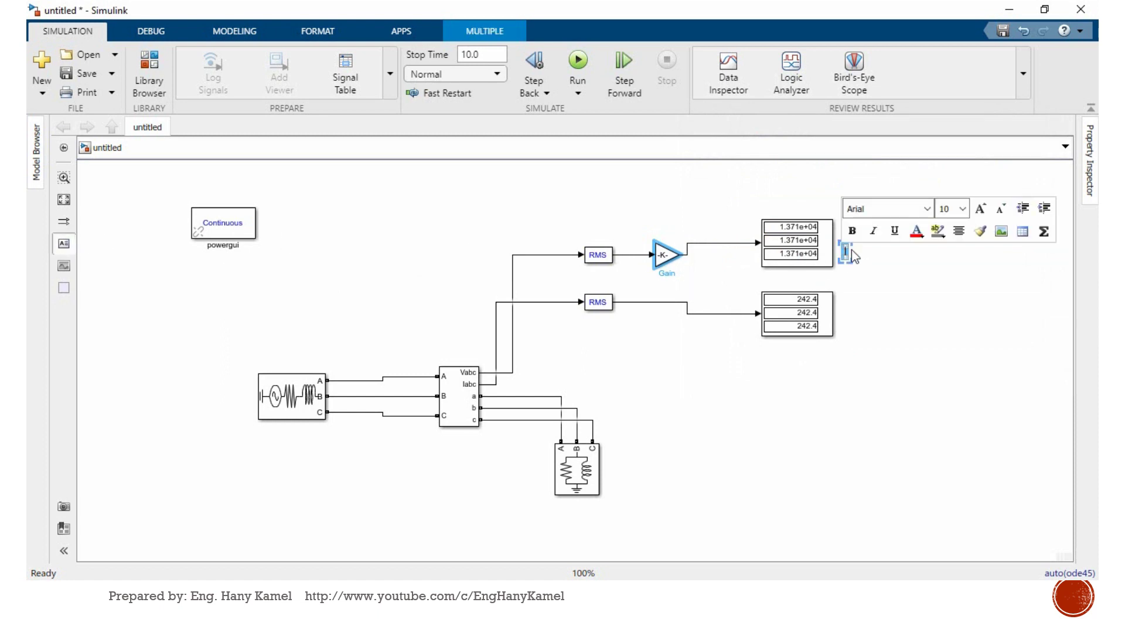
text(KV)
click(980, 208)
click(853, 230)
click(889, 284)
drag(851, 256, 850, 245)
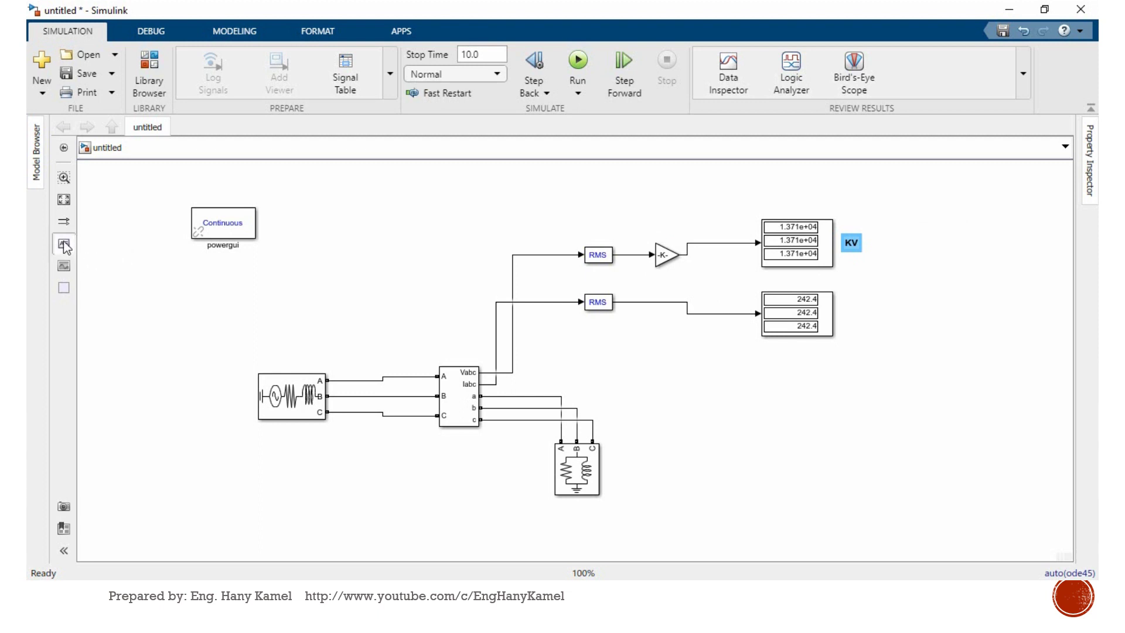
Add an enlarged 'A' label beside the current display and rerun so voltage reads 13.71
double_click(842, 320)
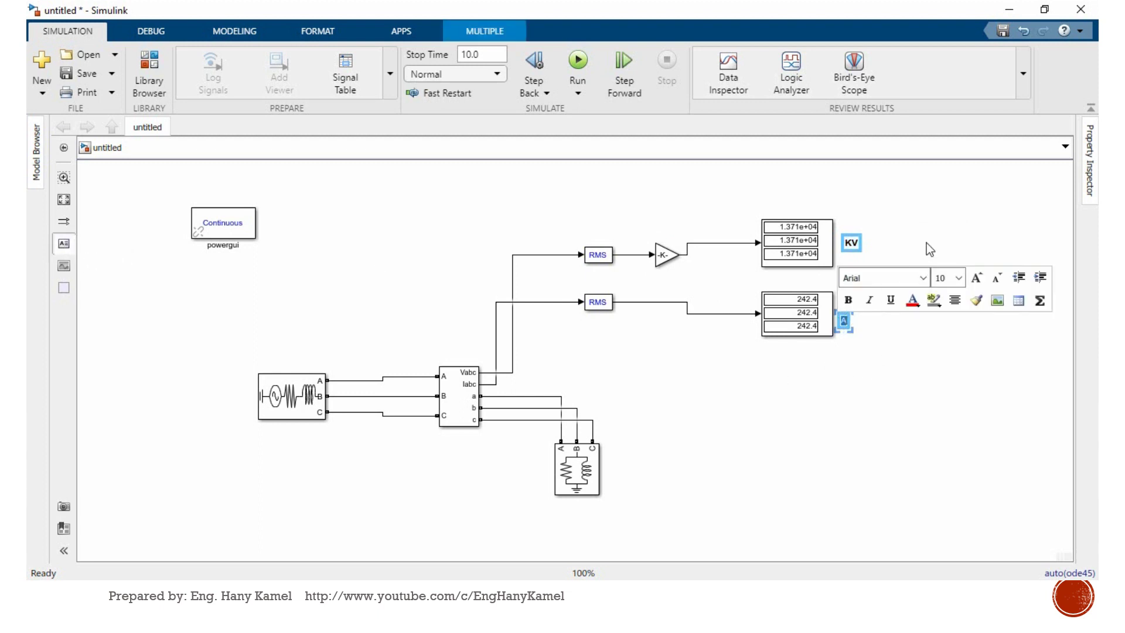
click(976, 278)
click(977, 278)
click(976, 278)
click(976, 278)
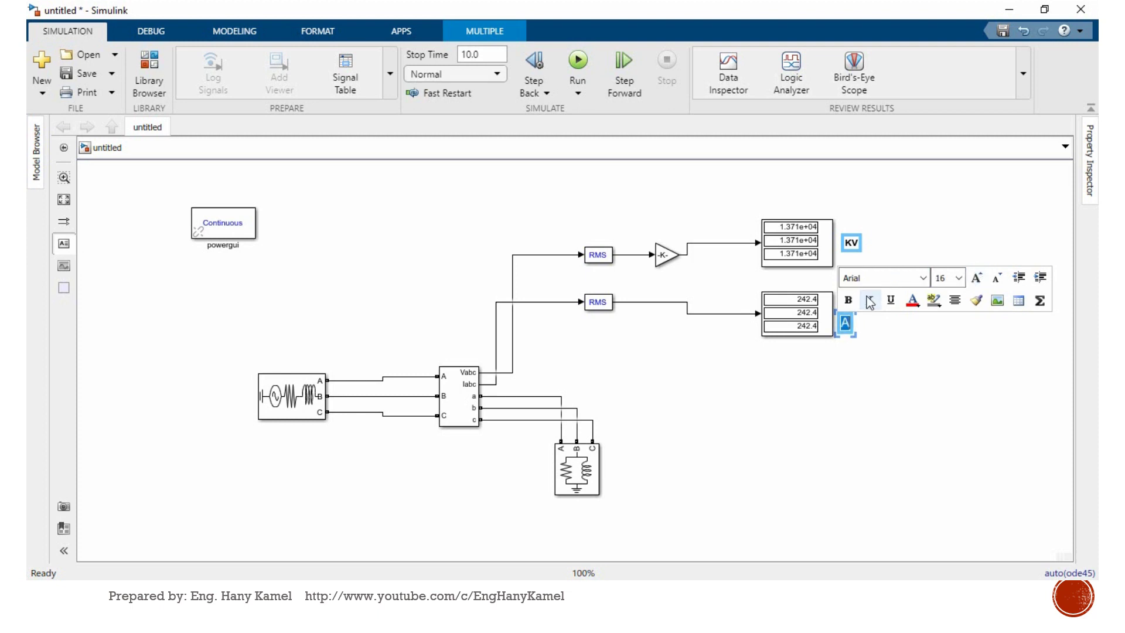
click(872, 330)
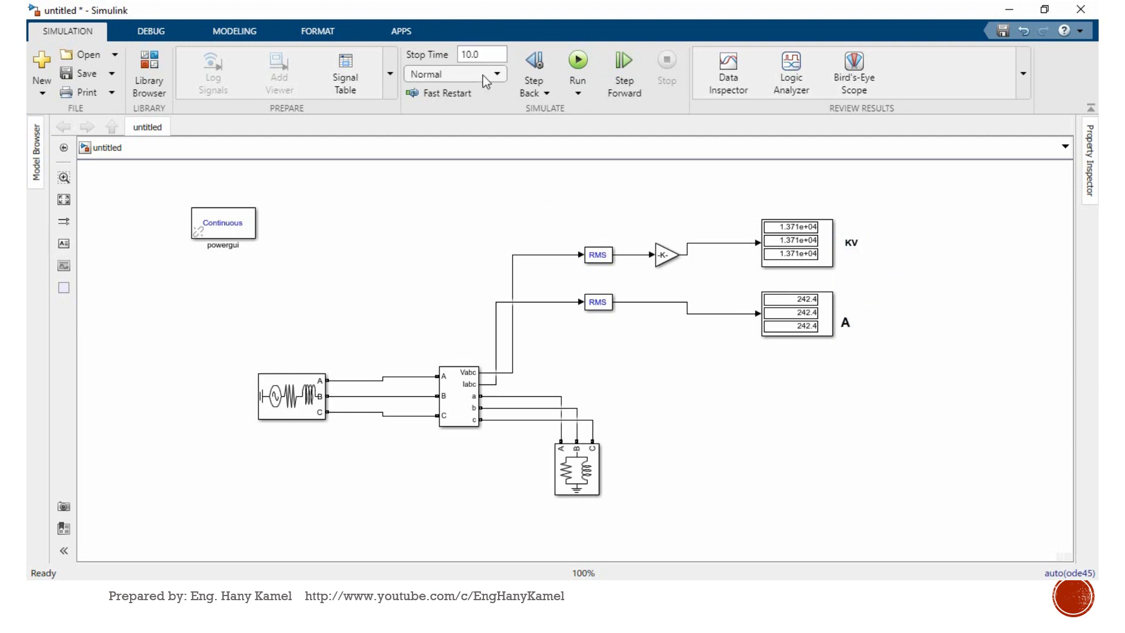
click(580, 61)
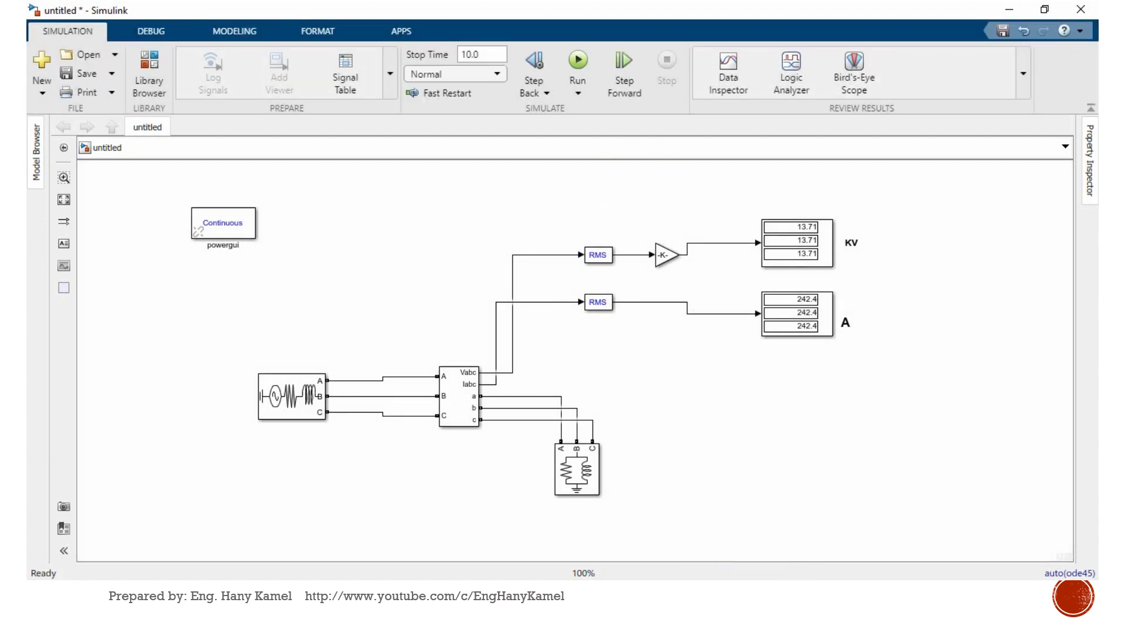
Add a Scope from the Sinks library at the kV gain output
key(ctrl+shift+l)
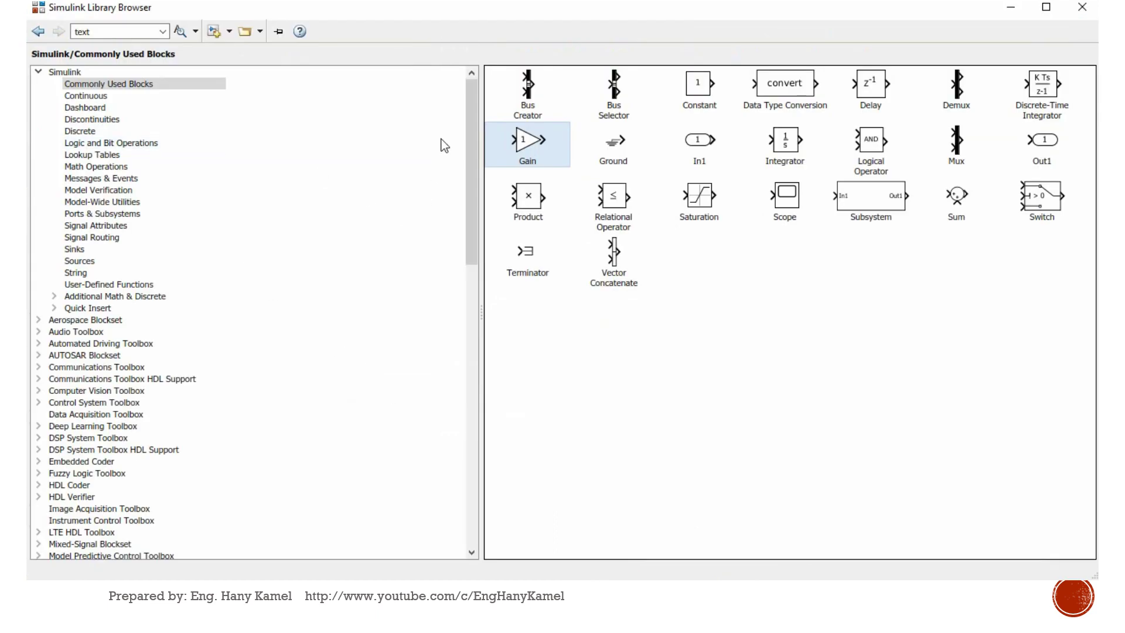
drag(472, 124, 470, 154)
click(85, 212)
click(78, 202)
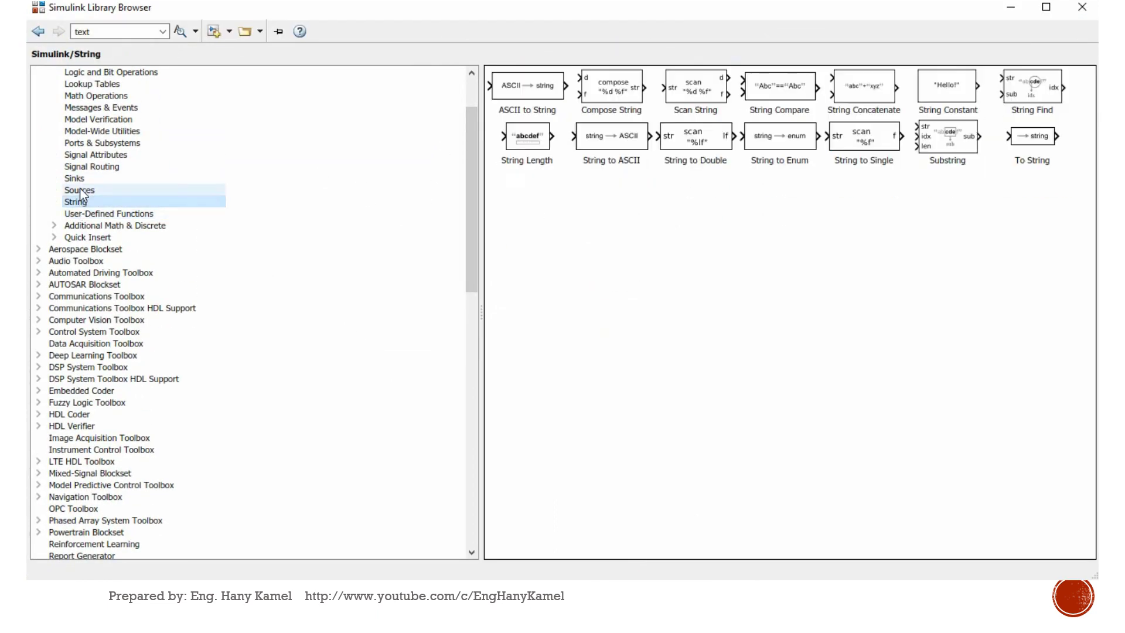
click(78, 178)
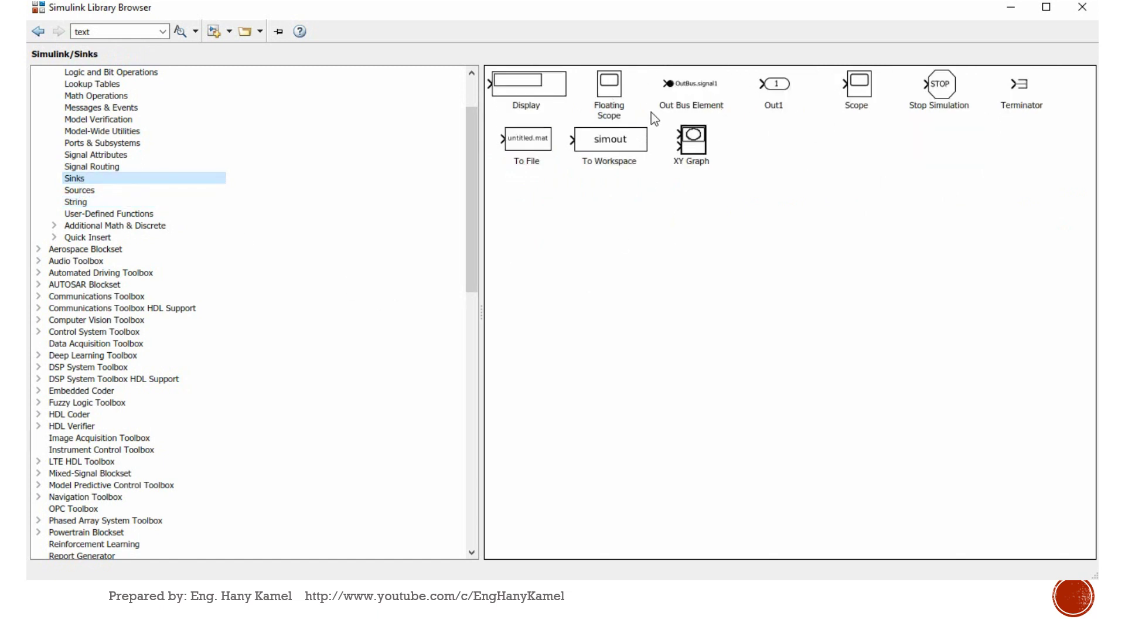
drag(852, 94, 692, 243)
drag(724, 179, 781, 182)
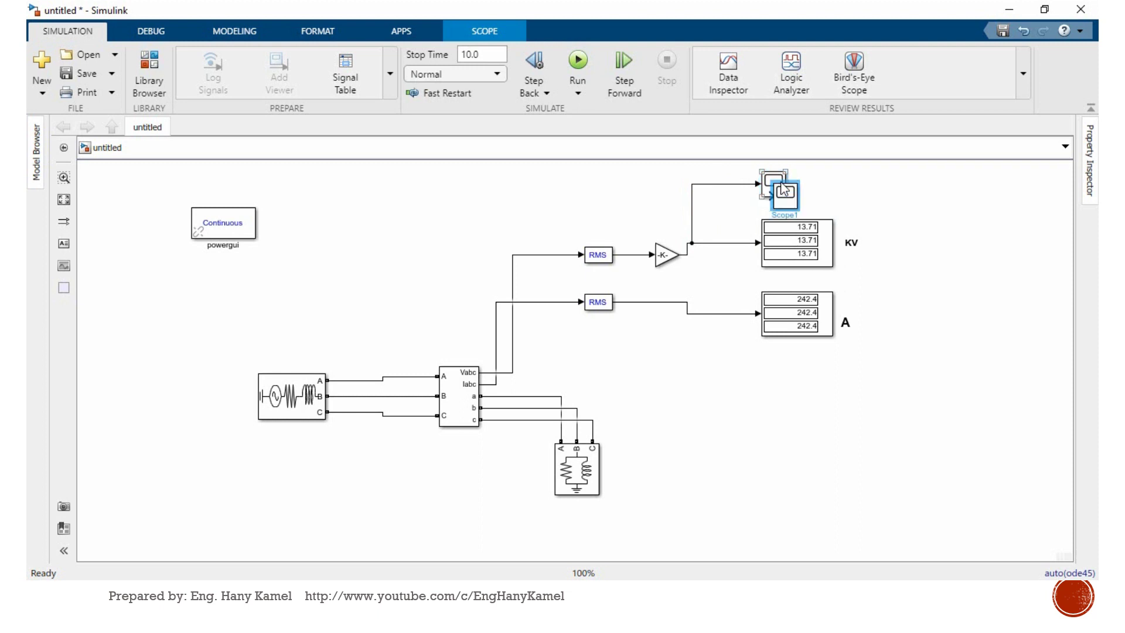
Copy the Scope and wire the copy to the current RMS signal
drag(788, 193, 742, 284)
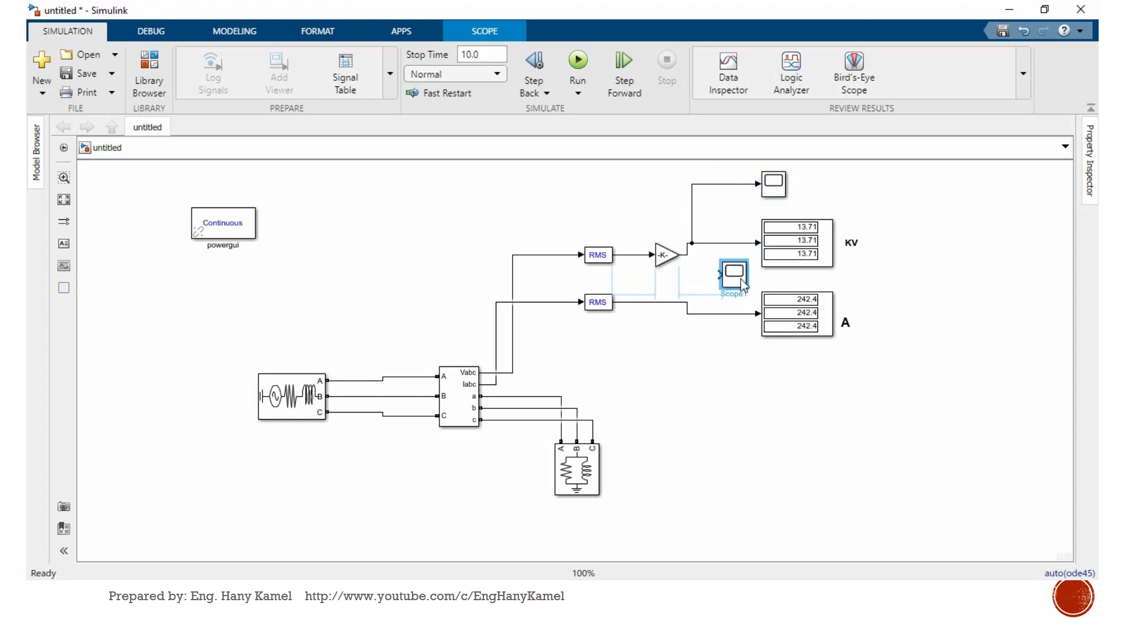
click(707, 279)
drag(706, 280, 704, 312)
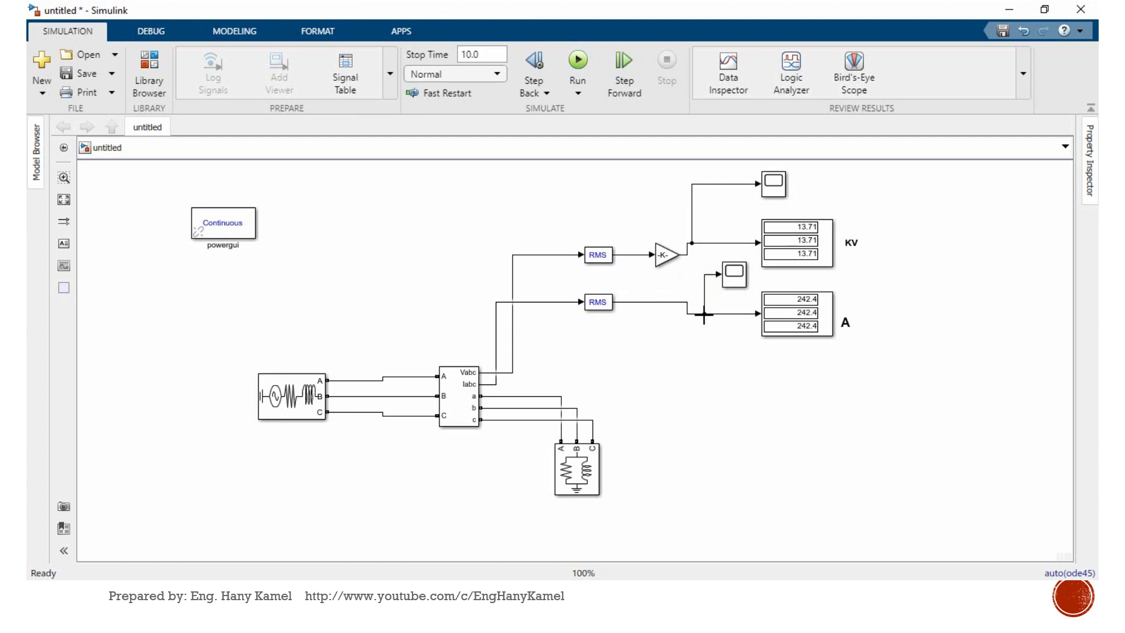
click(579, 62)
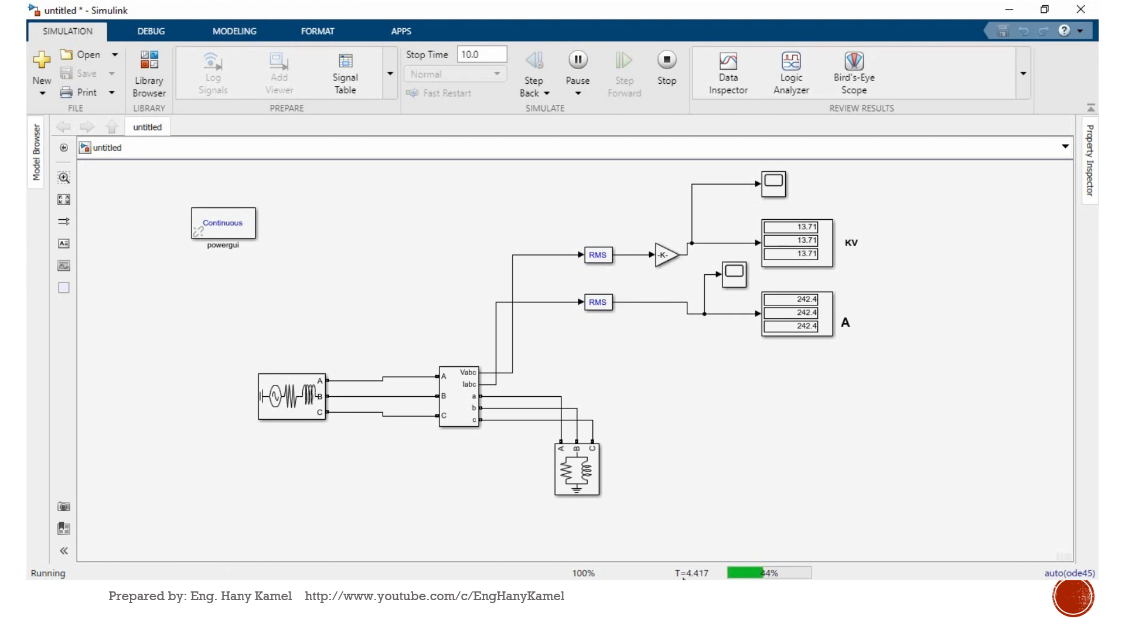
click(578, 61)
click(777, 185)
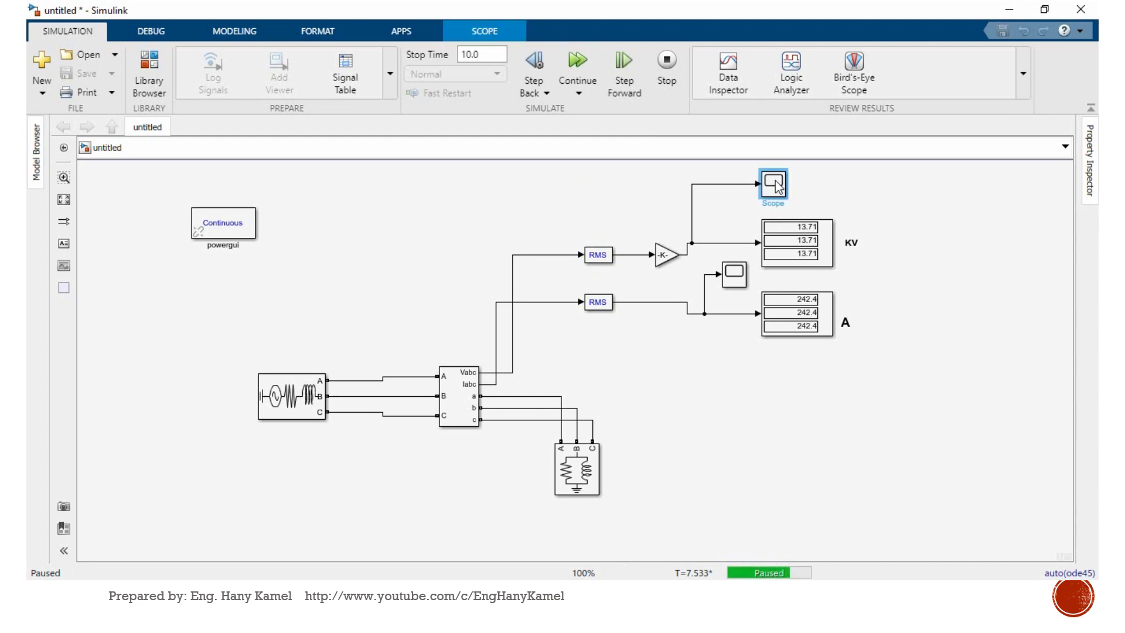
double_click(778, 185)
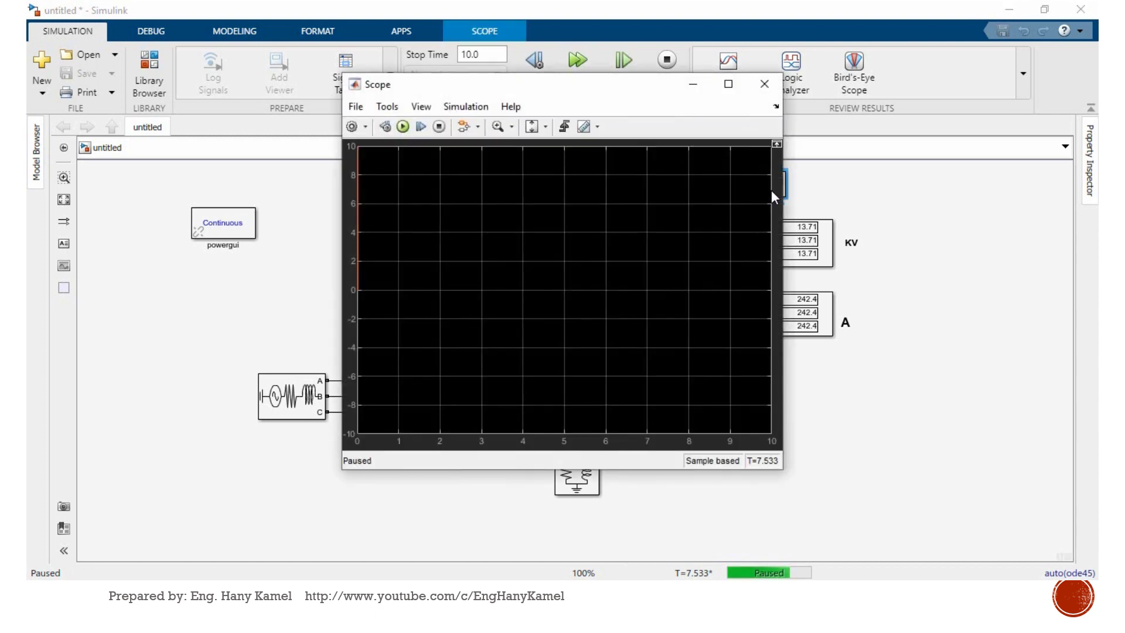
click(728, 83)
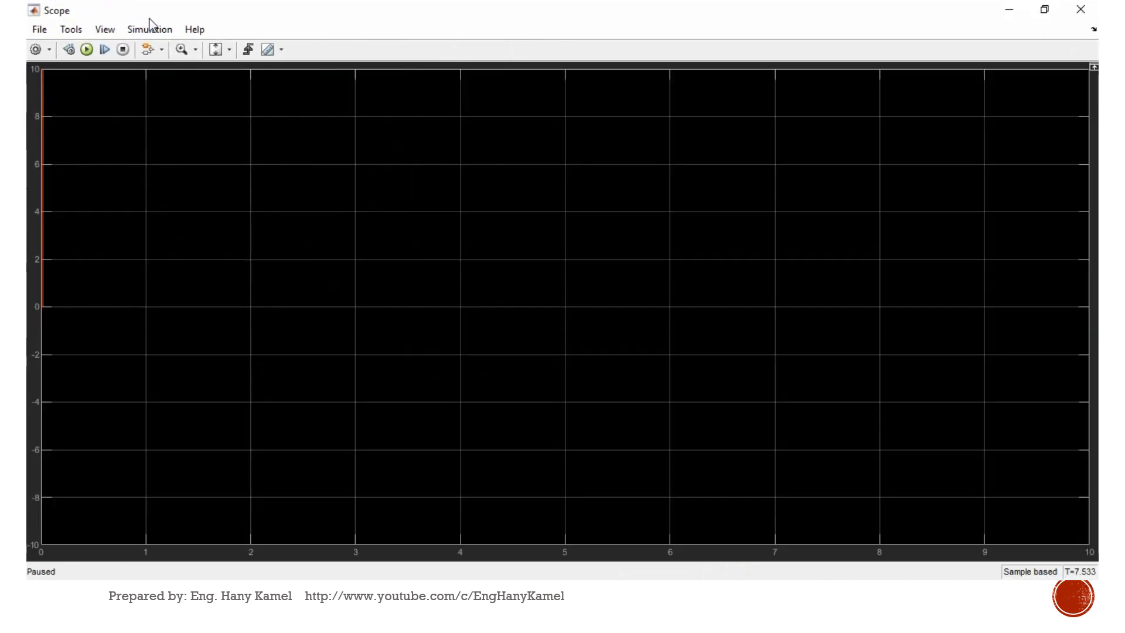
click(228, 50)
click(218, 89)
click(215, 52)
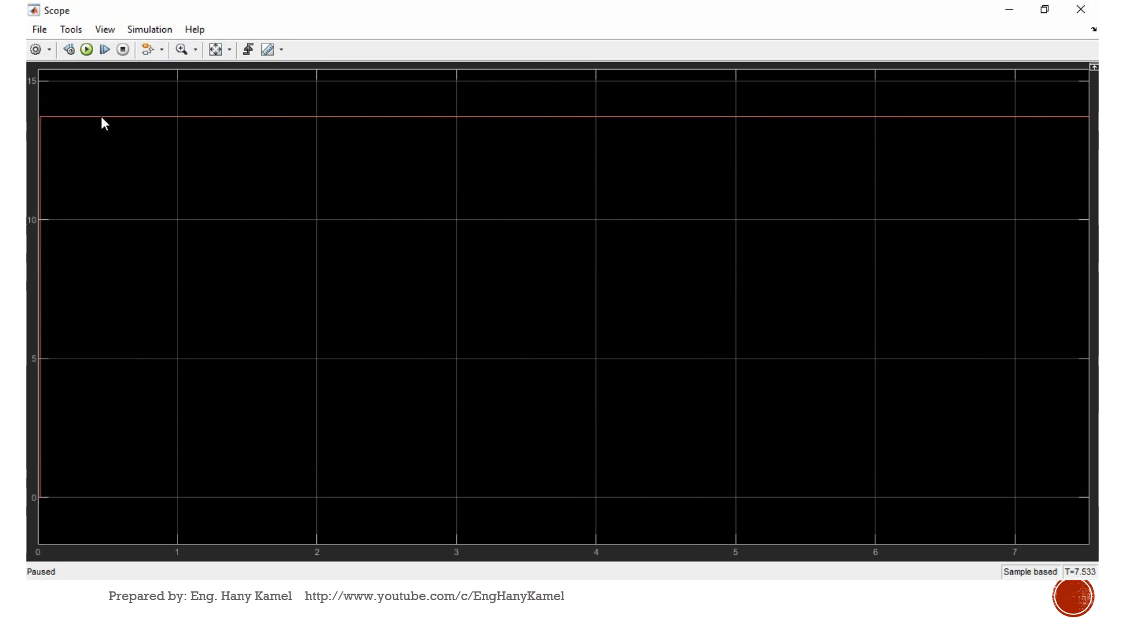
click(1080, 9)
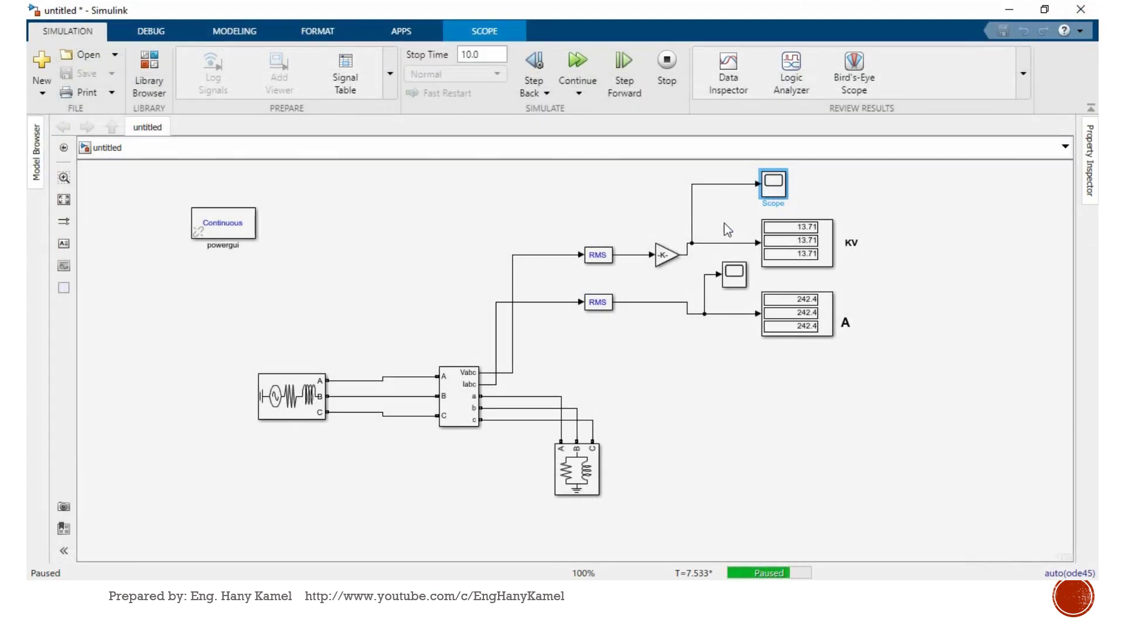
Stop the simulation and place a copy of the Scope on the raw Vabc line
click(666, 61)
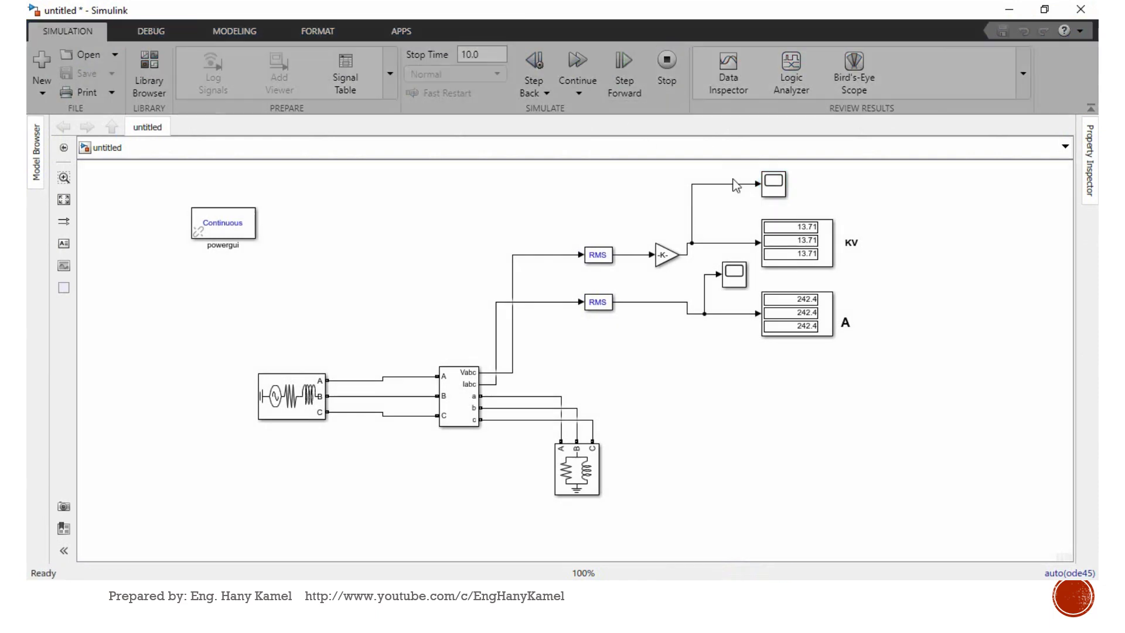
click(772, 184)
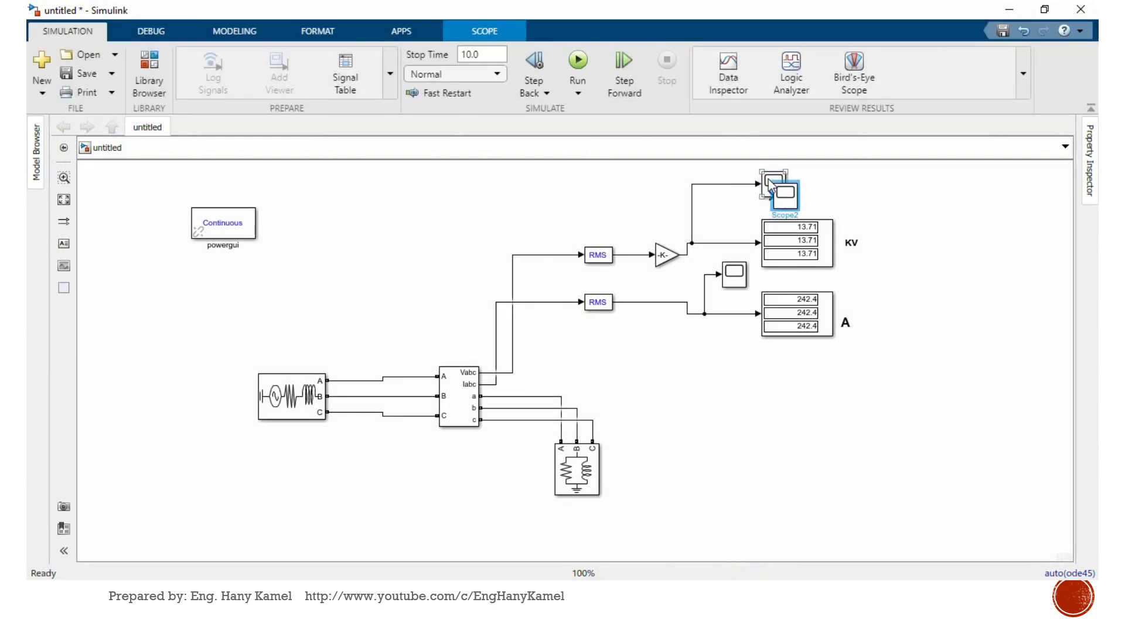
mouse_move(769, 178)
mouse_down()
mouse_move(688, 203)
mouse_move(609, 202)
mouse_move(527, 234)
mouse_move(532, 255)
mouse_up()
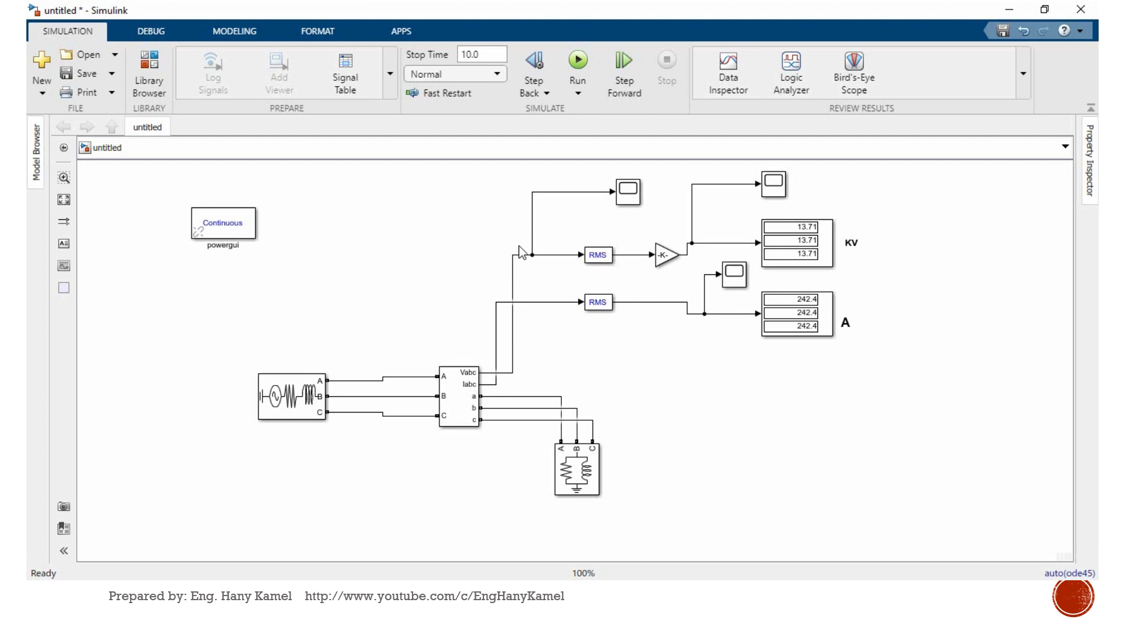
Run, then autoscale and zoom Scope2 to see three-phase voltage sines peaking near 1.95e4, then stop
click(587, 49)
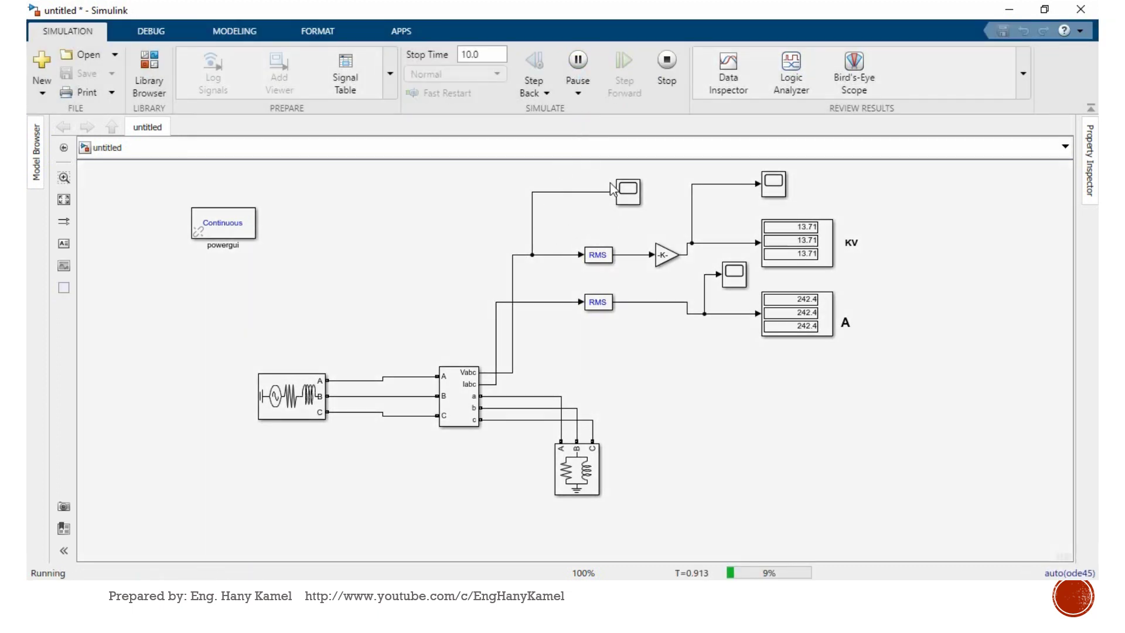
click(578, 65)
click(625, 191)
double_click(627, 196)
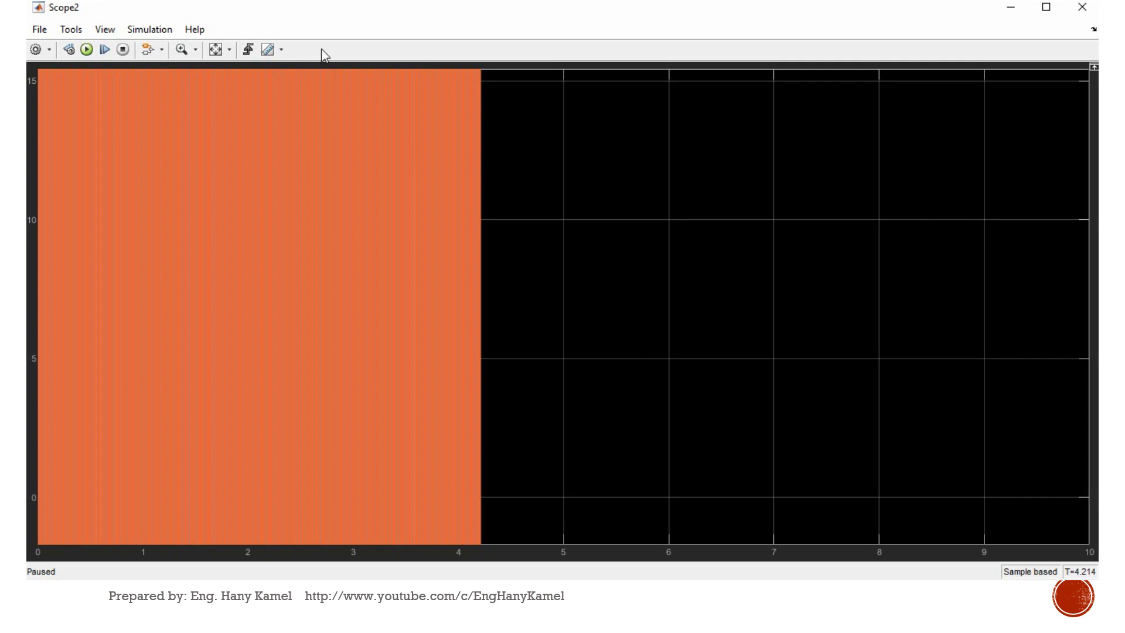
click(215, 50)
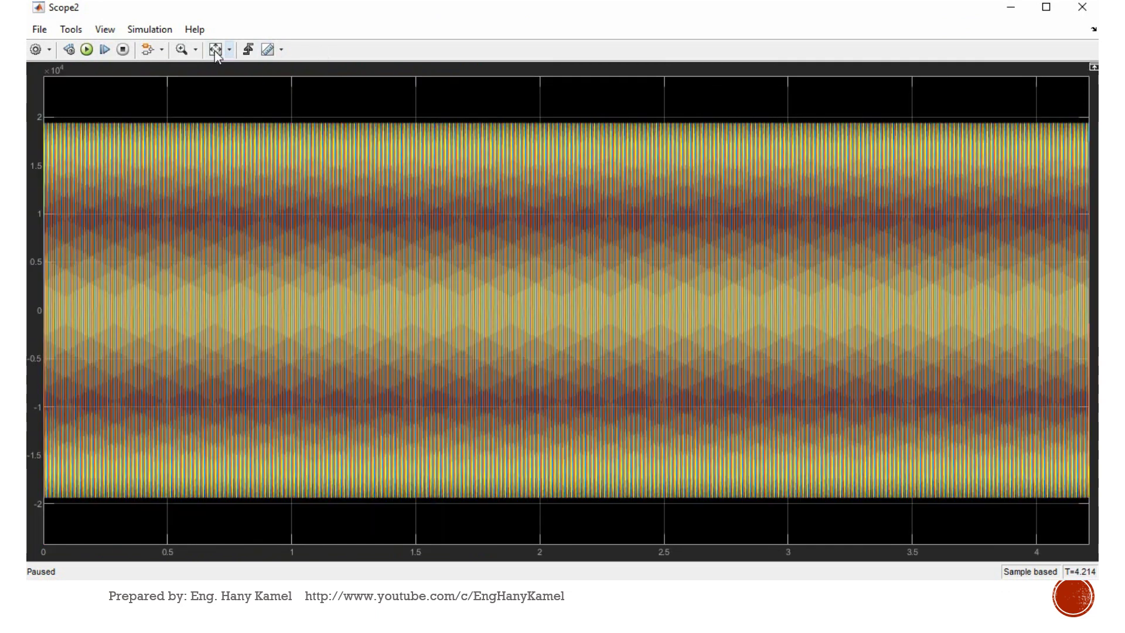
click(182, 50)
drag(642, 111, 693, 520)
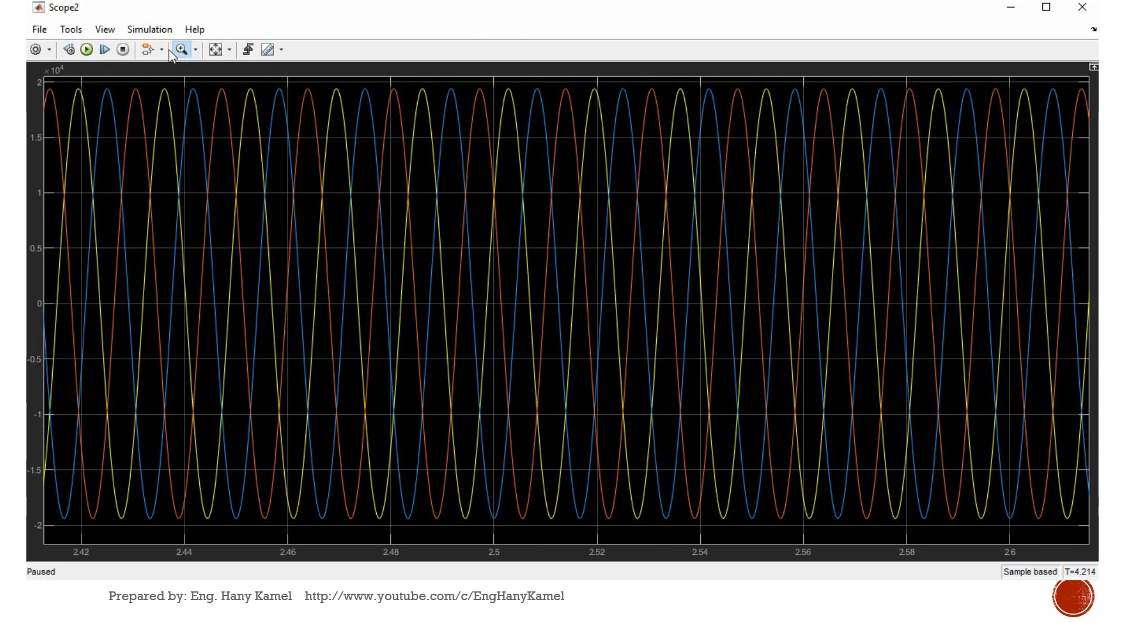
drag(481, 82, 643, 541)
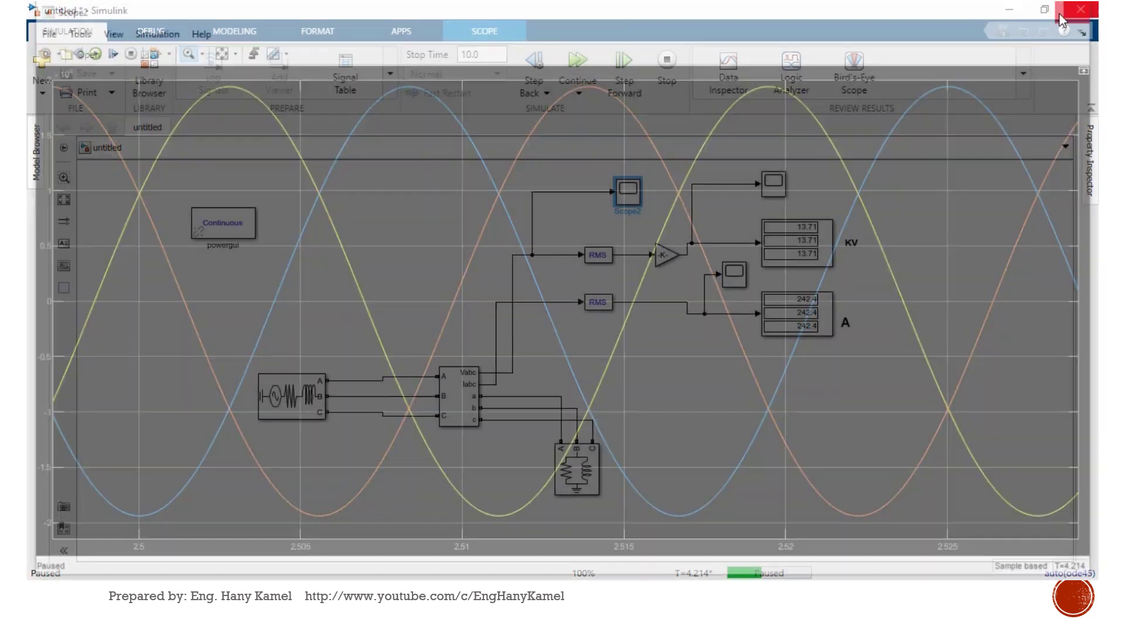
click(1082, 7)
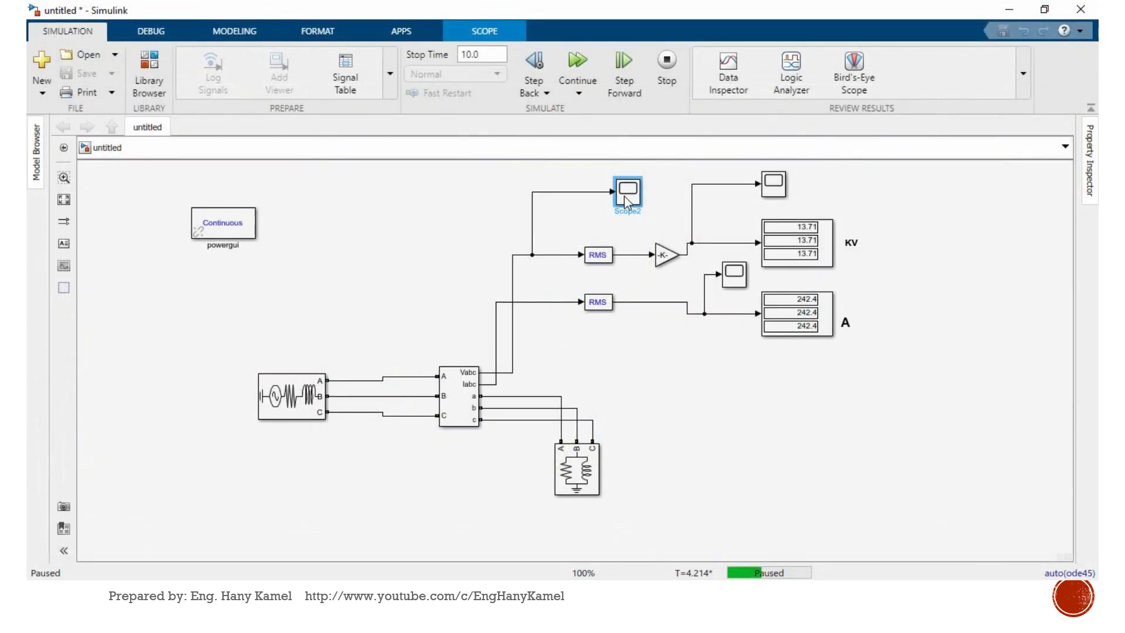
click(668, 73)
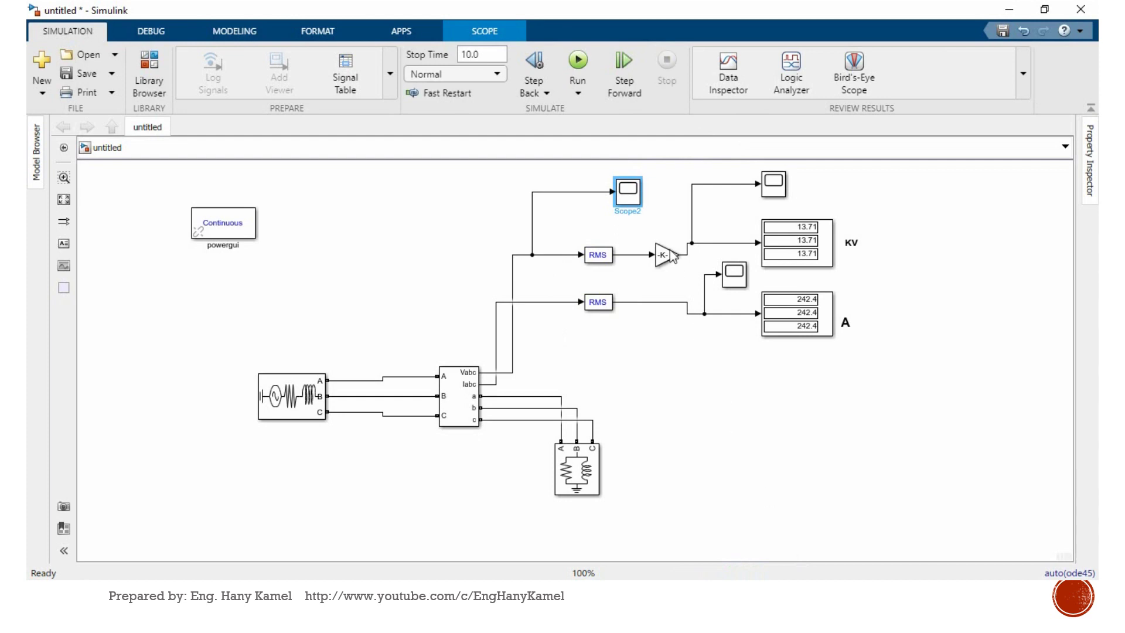
Copy the scope as Scope3 onto the raw Iabc line, then run and pause the simulation
drag(630, 197, 547, 302)
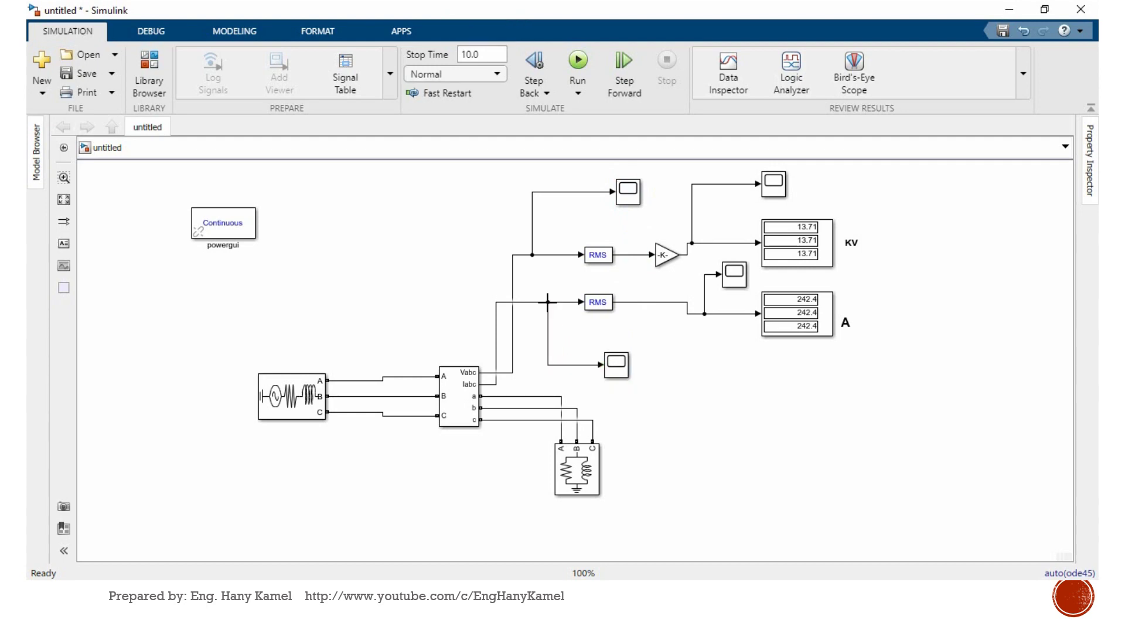
click(592, 66)
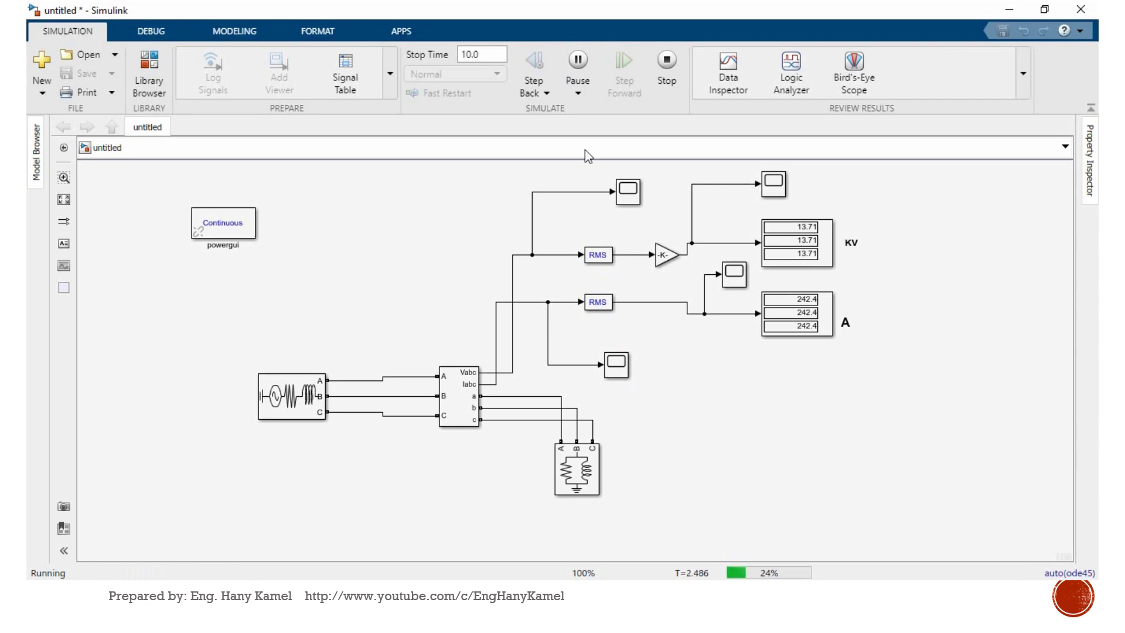
click(579, 61)
Autoscale and zoom Scope3 to view current sine waves peaking near 340, then close it
double_click(618, 375)
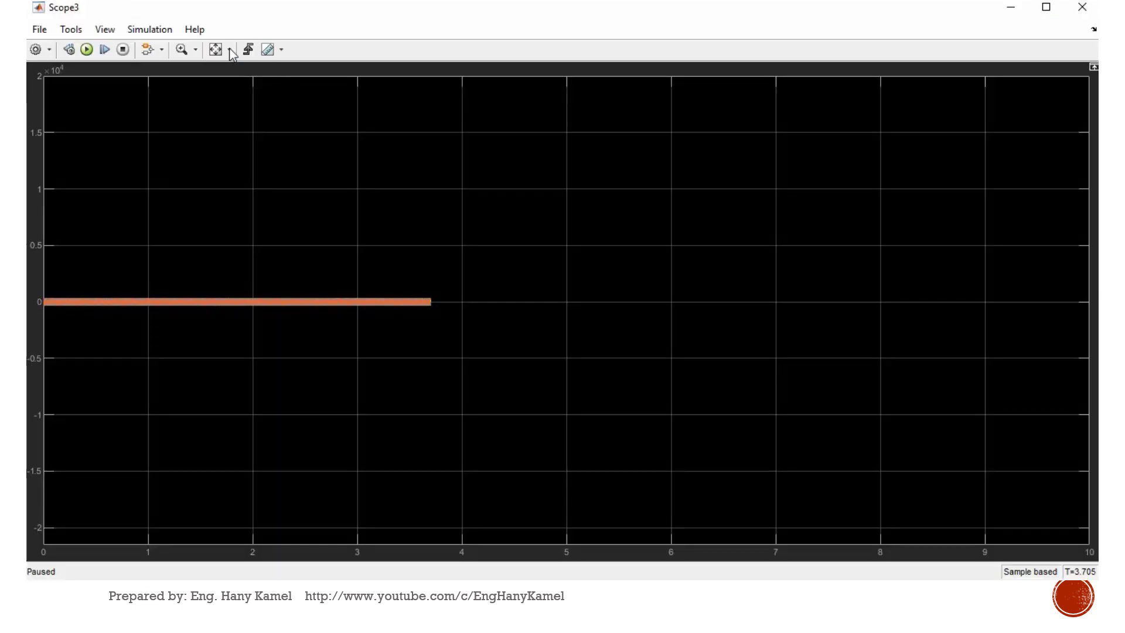
click(215, 51)
click(182, 49)
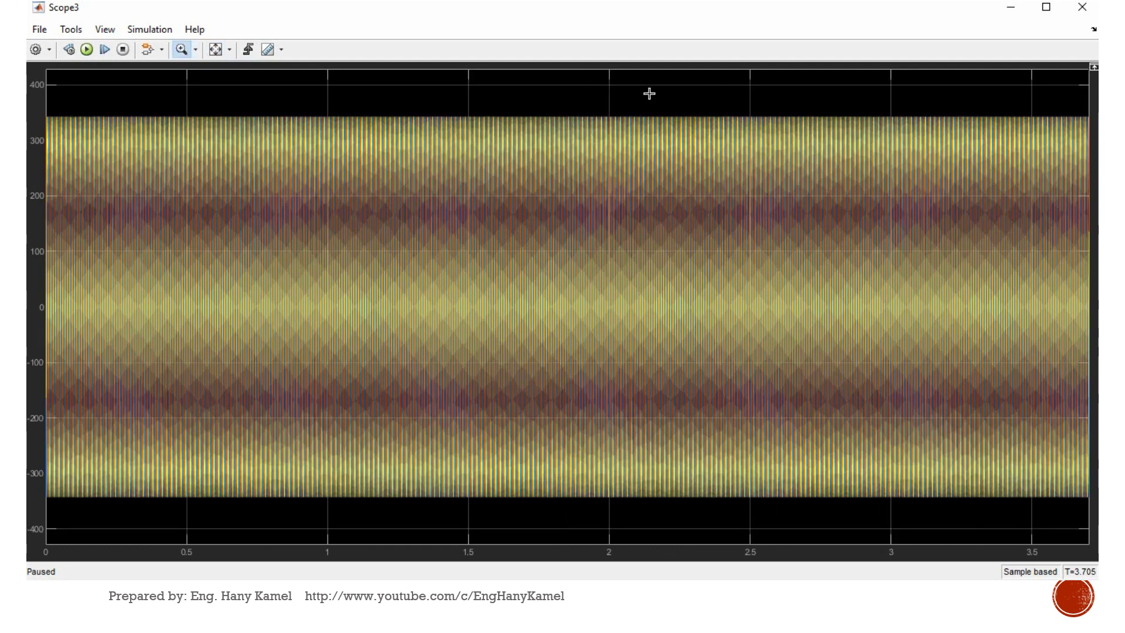
drag(650, 94, 681, 513)
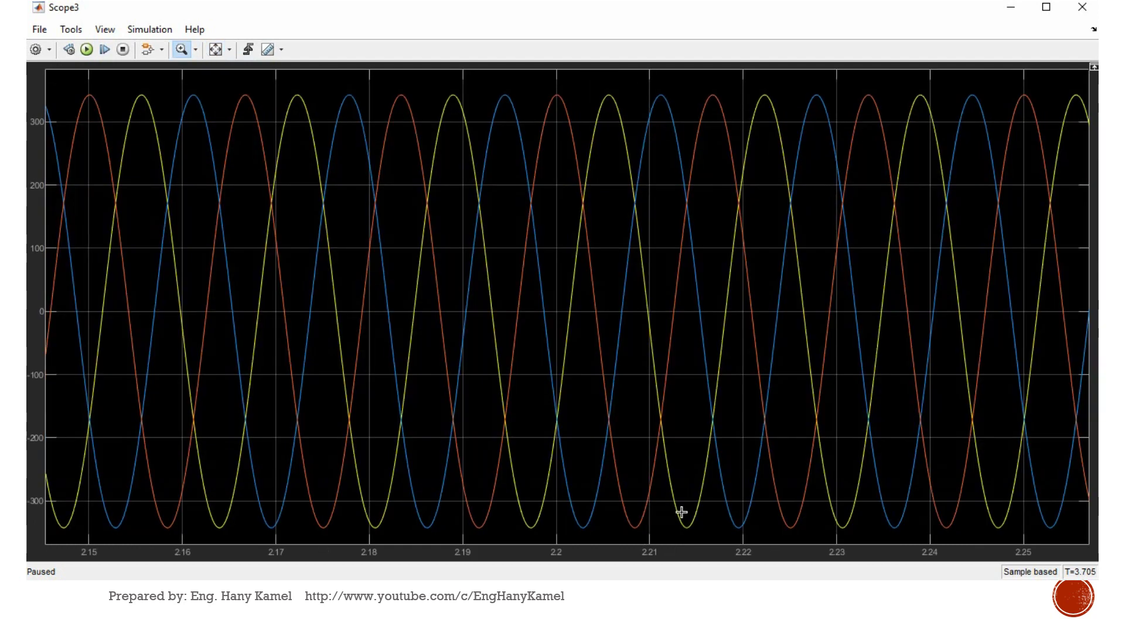
click(1082, 7)
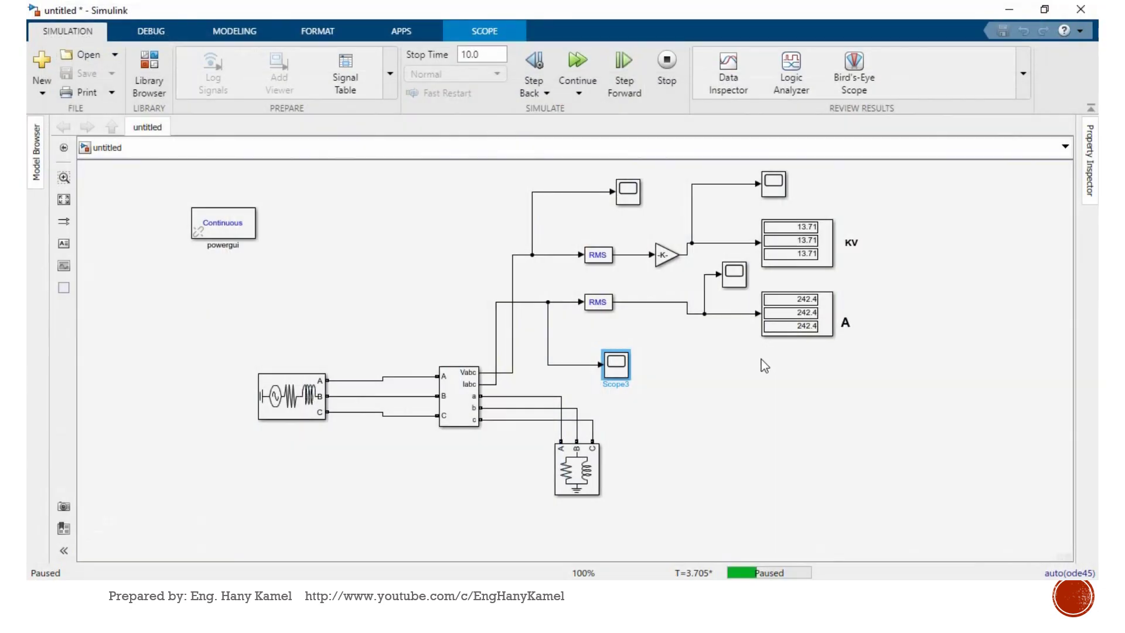
click(731, 422)
Stop the simulation, leaving displays at 13.71 kV and 242.4 A, and select the A label
click(668, 61)
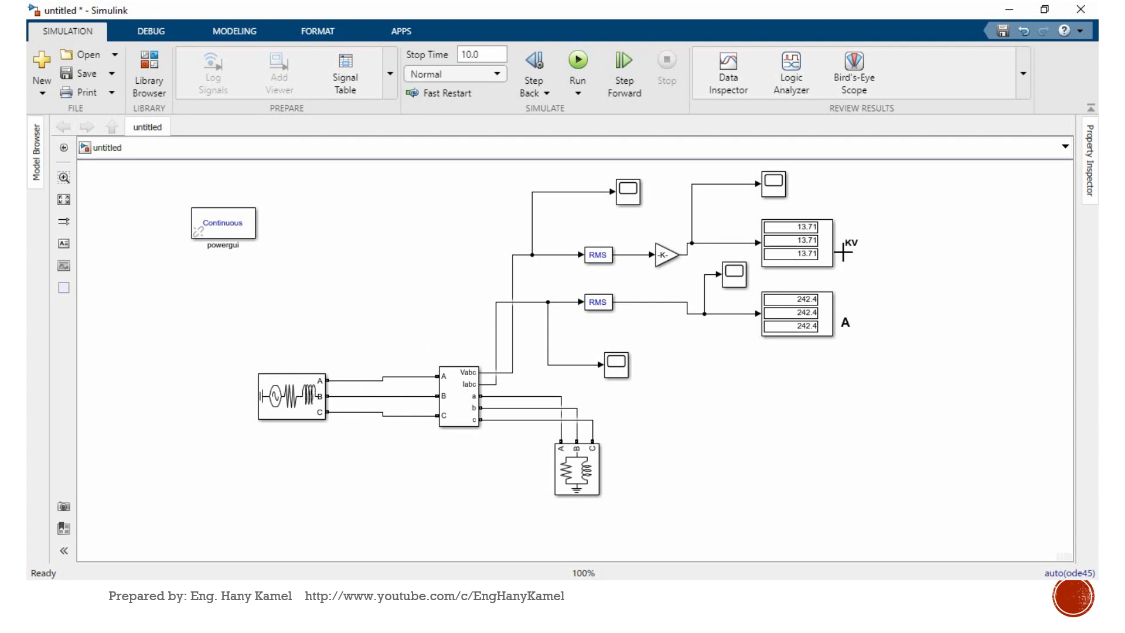
click(845, 323)
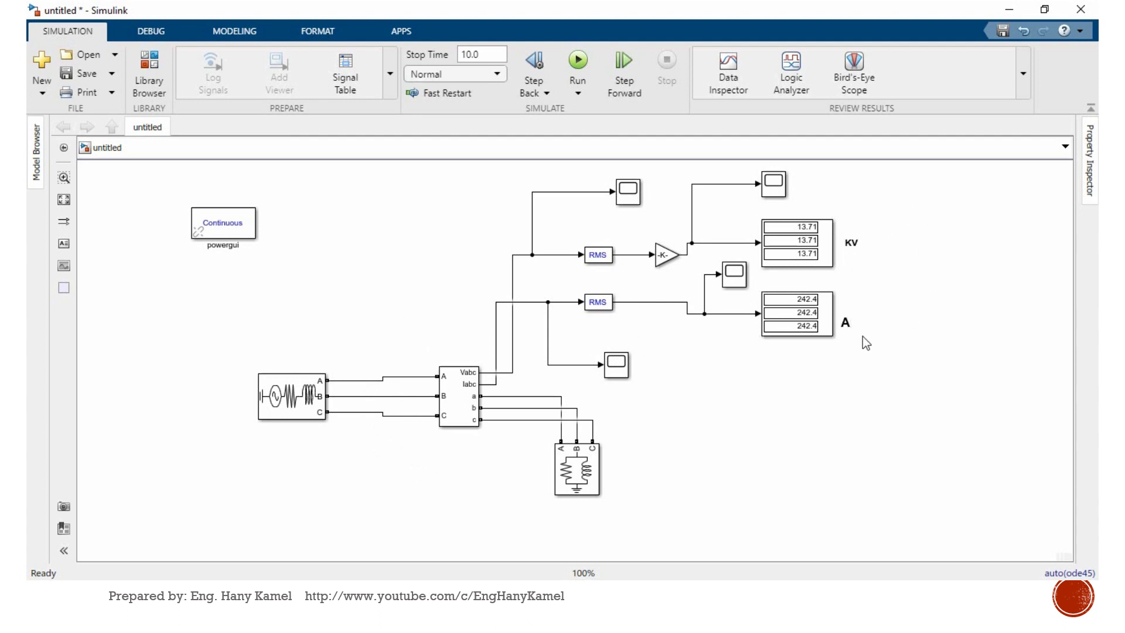